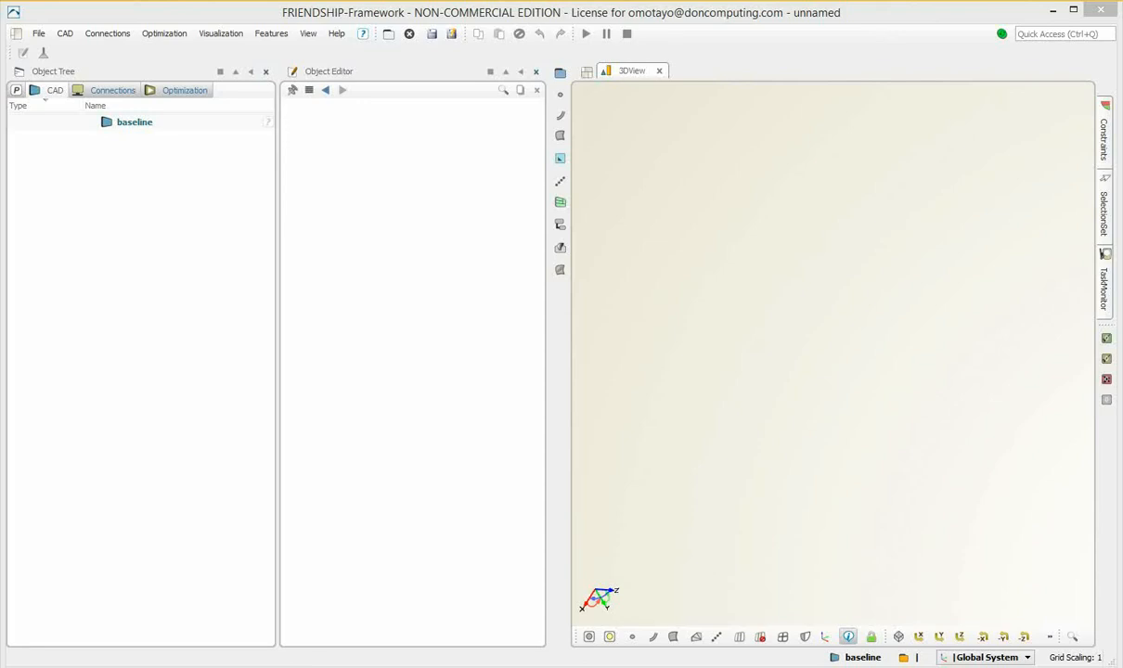
Create a 3D point in the baseline scope and set its Y coordinate to 0.5
left_click(959, 637)
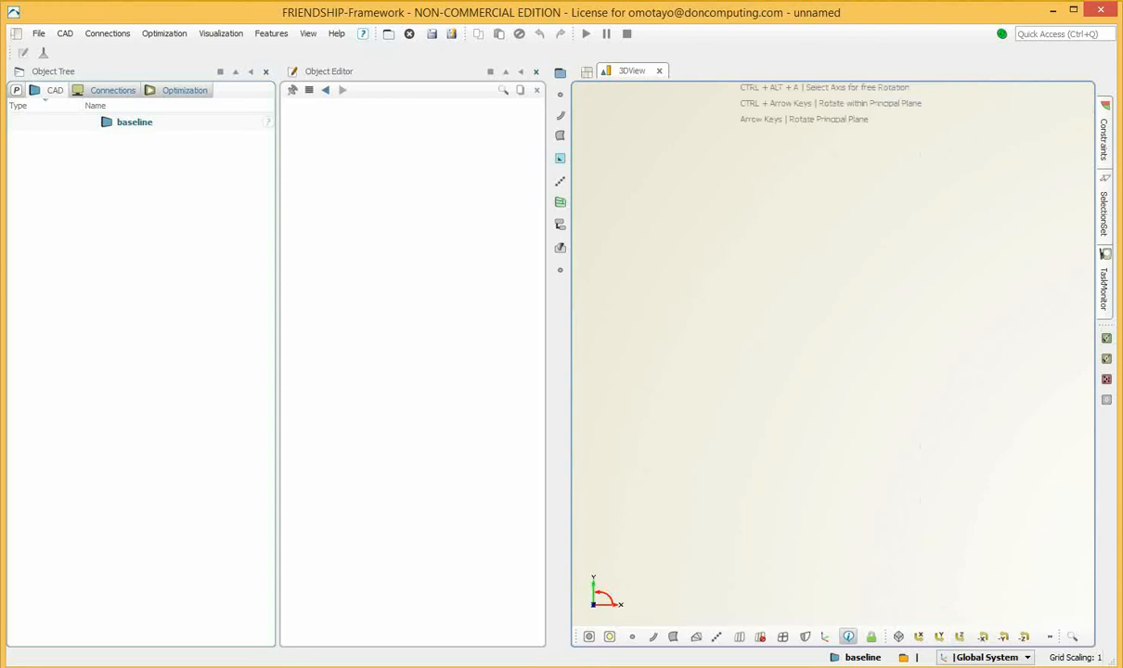
left_click(65, 33)
mouse_move(88, 103)
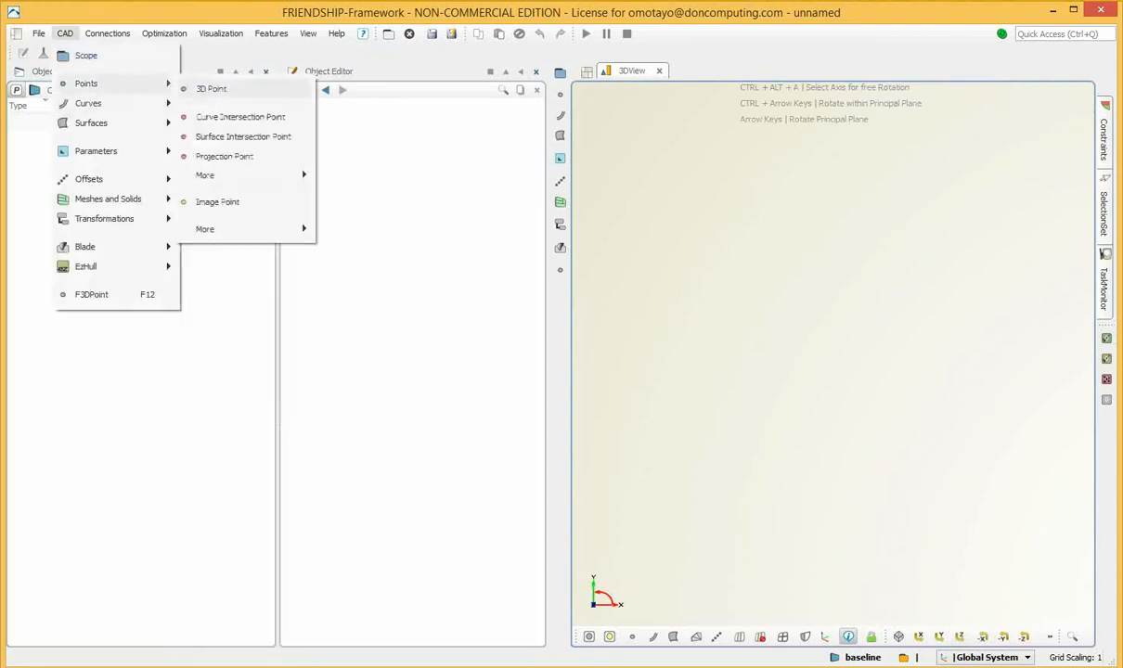
left_click(208, 85)
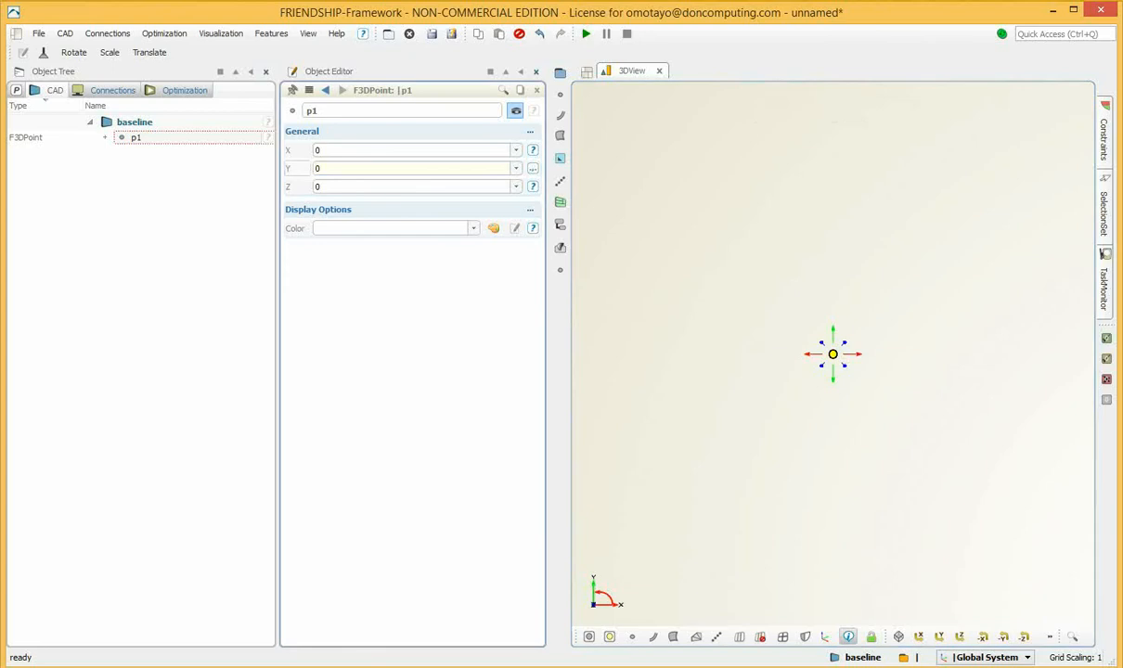
left_click(317, 168)
type(".5")
key("Return")
key("Escape")
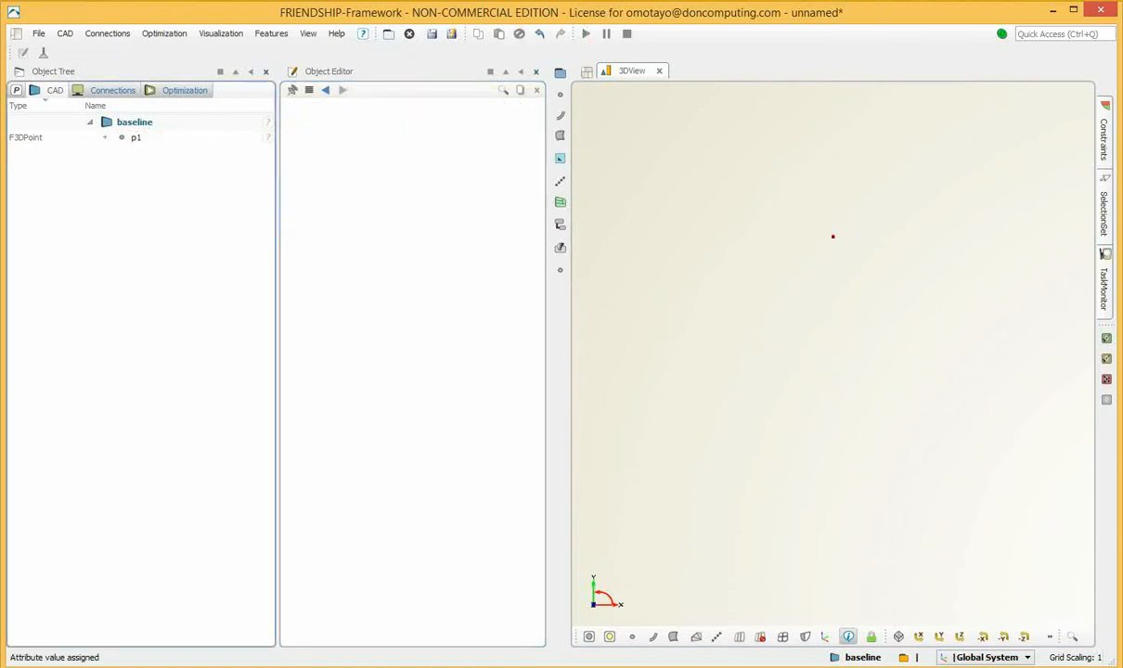
Duplicate point p1 and set the copy's X coordinate to 0.5
left_click(135, 138)
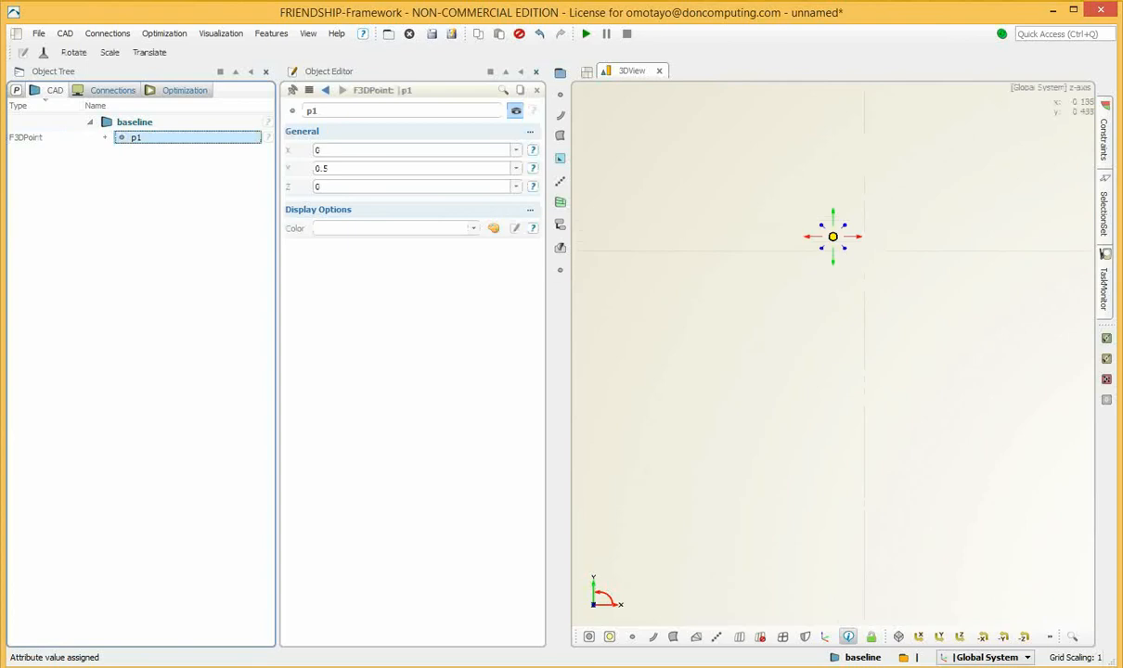
key("ctrl+v")
left_click_drag(858, 236, 960, 236)
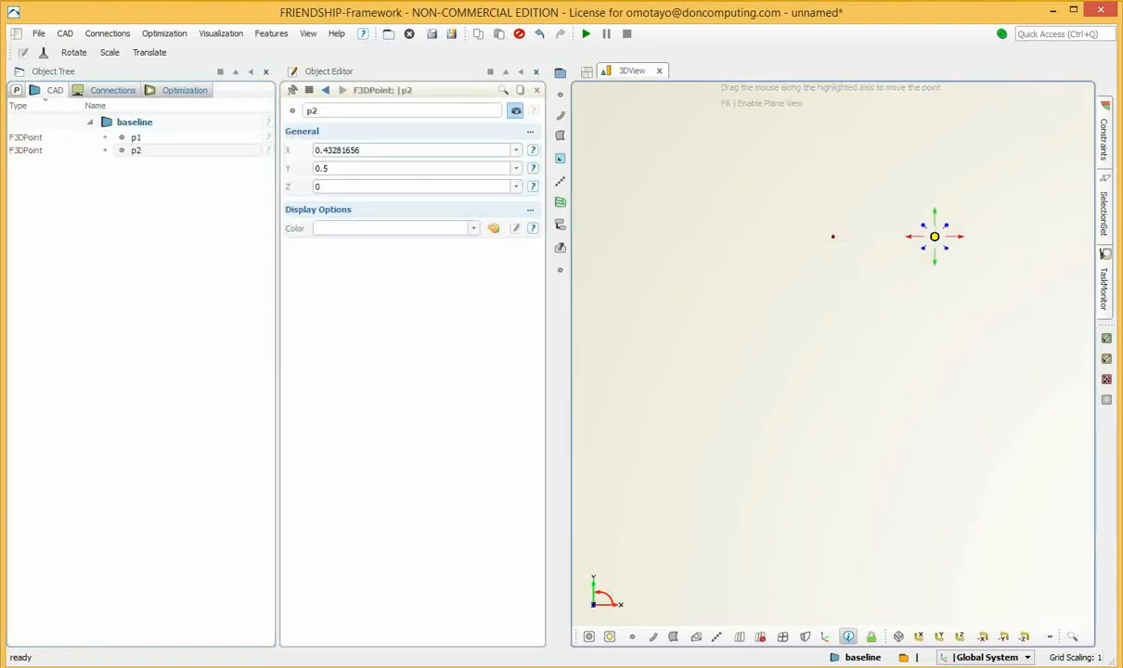
double_click(337, 149)
type("0.5")
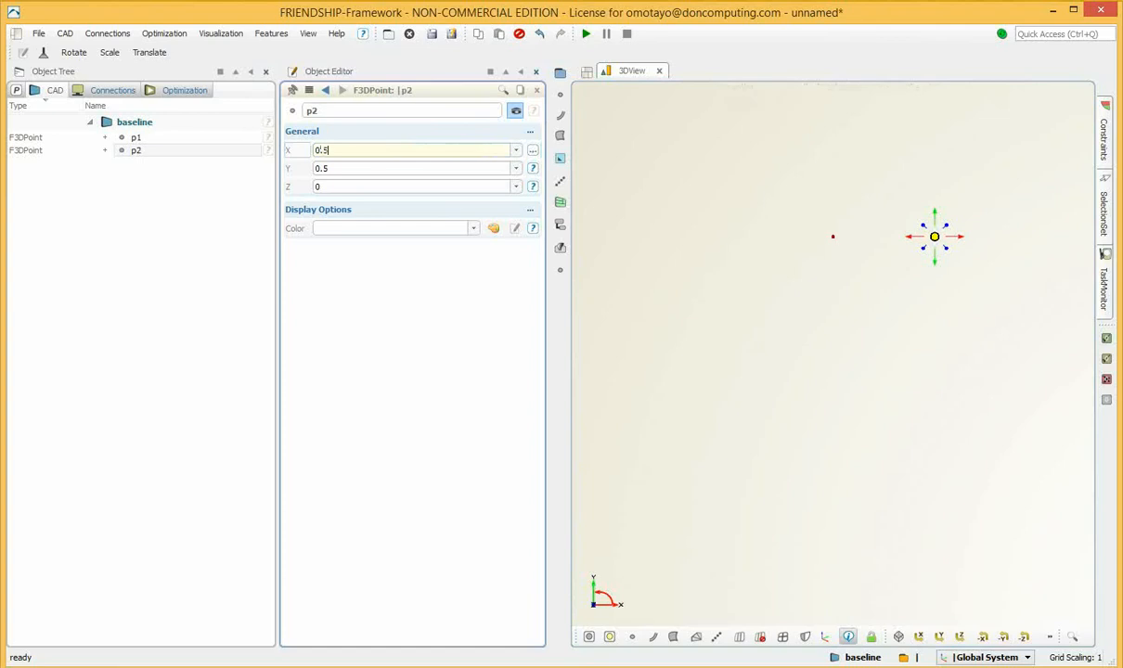
key("Return")
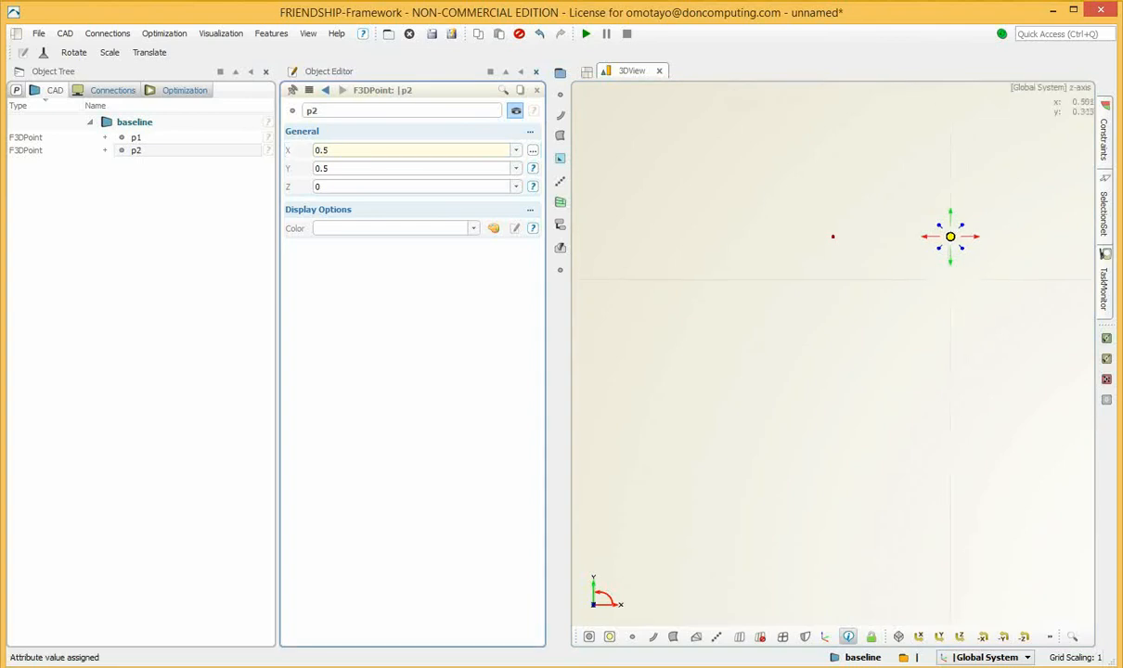
Duplicate point p2 and set the copy's Y coordinate to 0
left_click(135, 150)
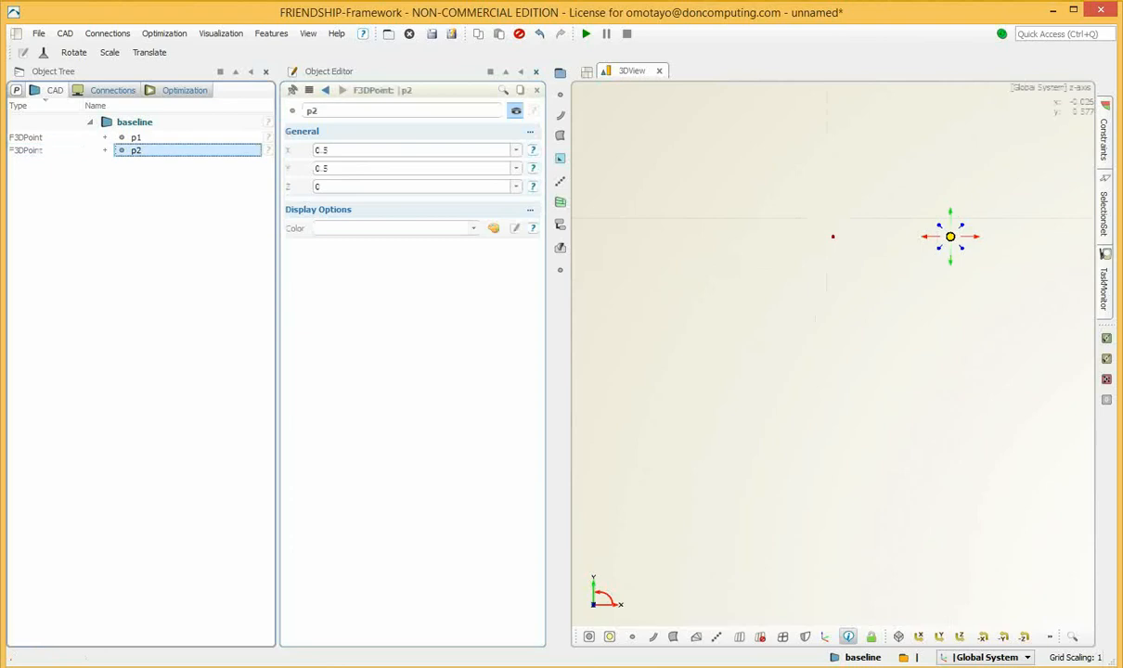
key("ctrl+v")
left_click_drag(952, 260, 951, 323)
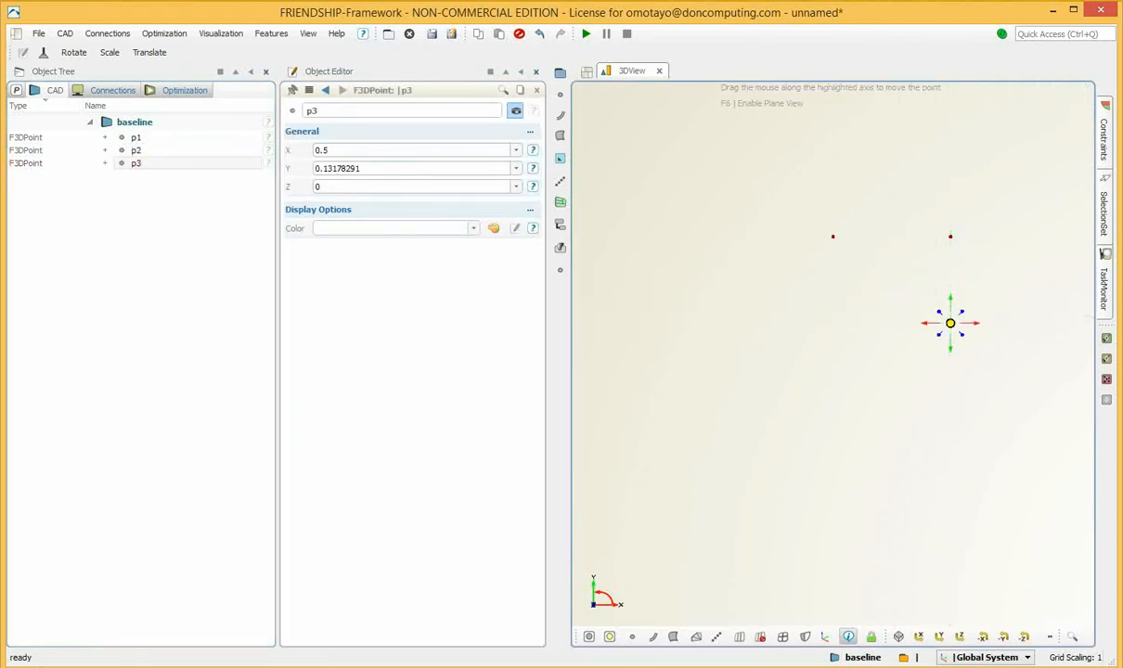
double_click(337, 168)
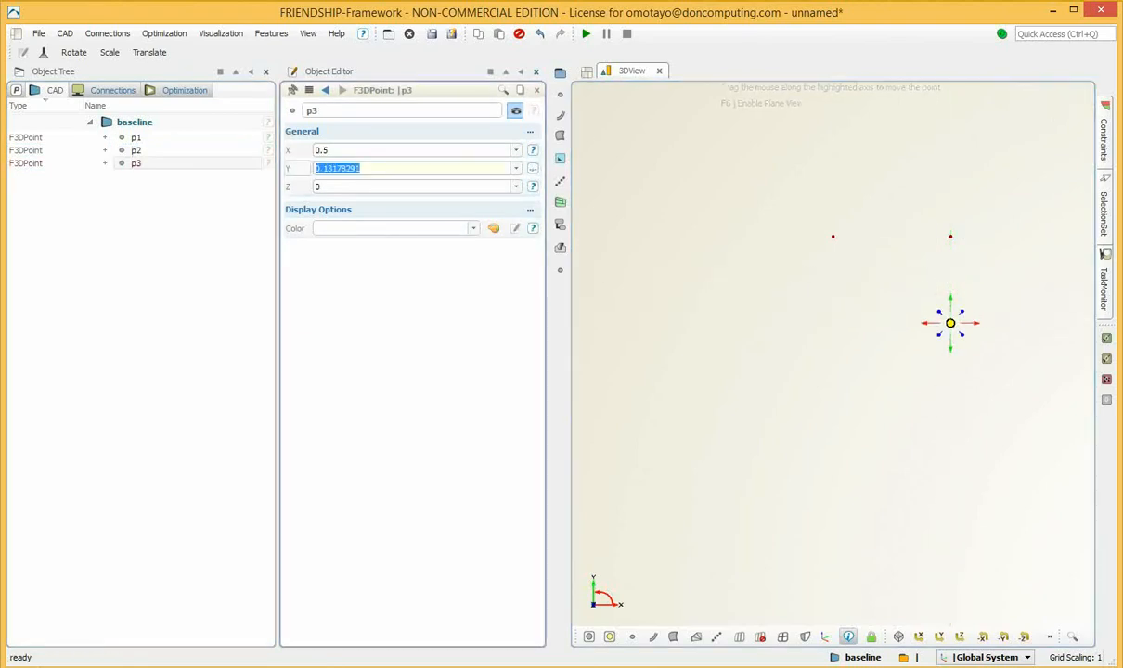
type("0")
key("Return")
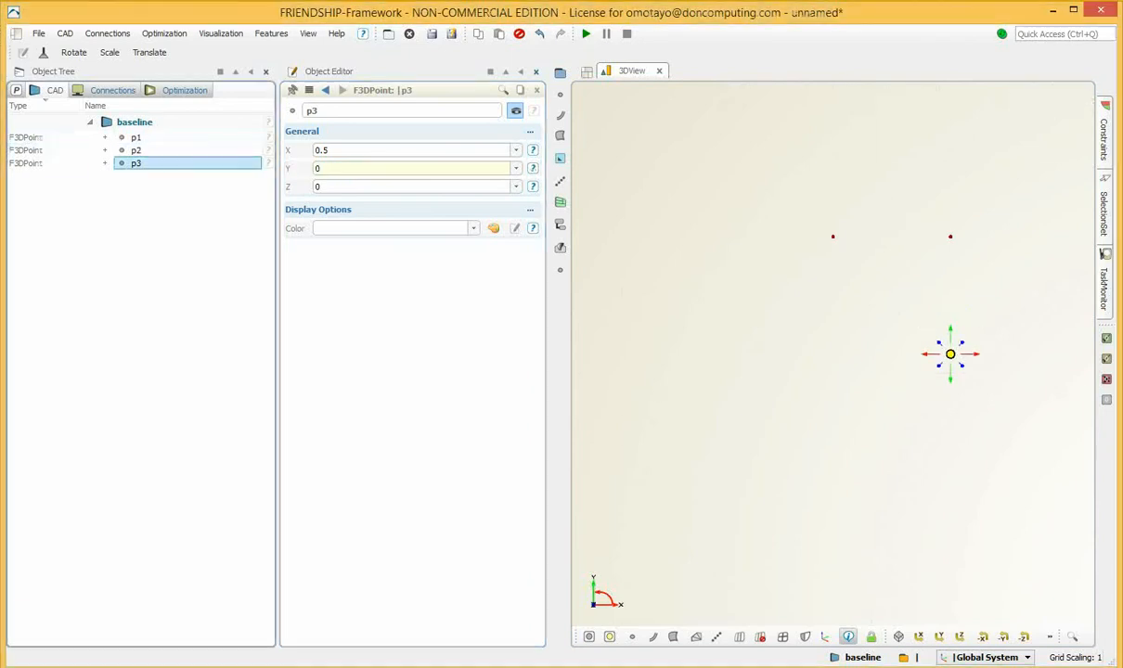
Create a NURBS curve through the point list p1, p2, p3 and name it contour
left_click_drag(135, 137, 135, 163)
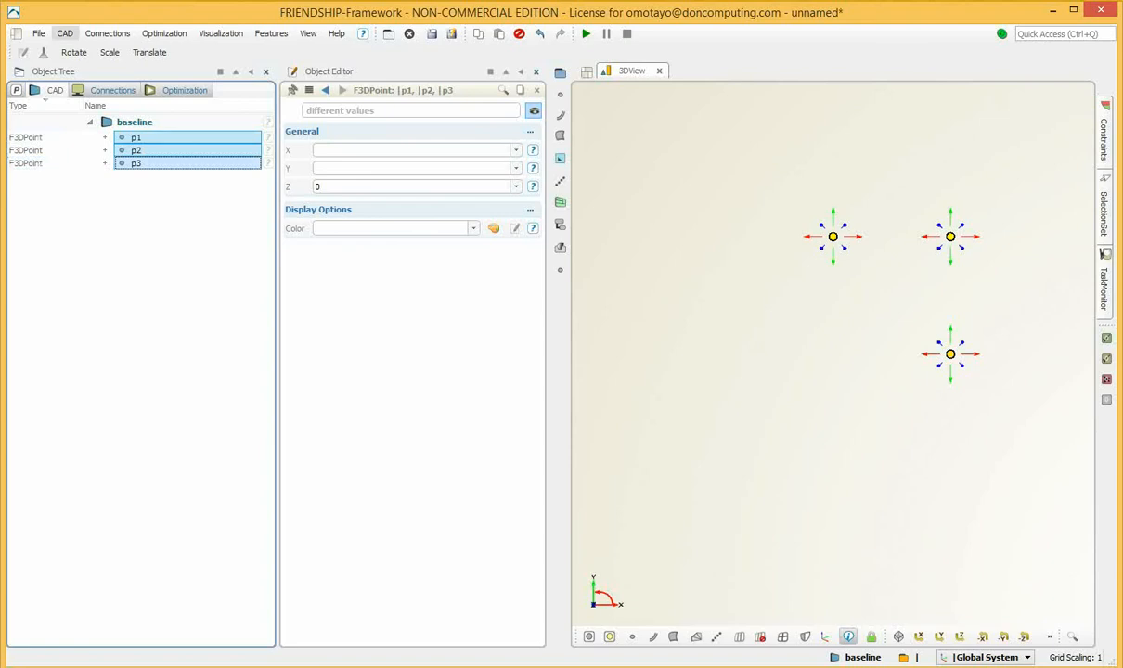
left_click(64, 33)
mouse_move(102, 103)
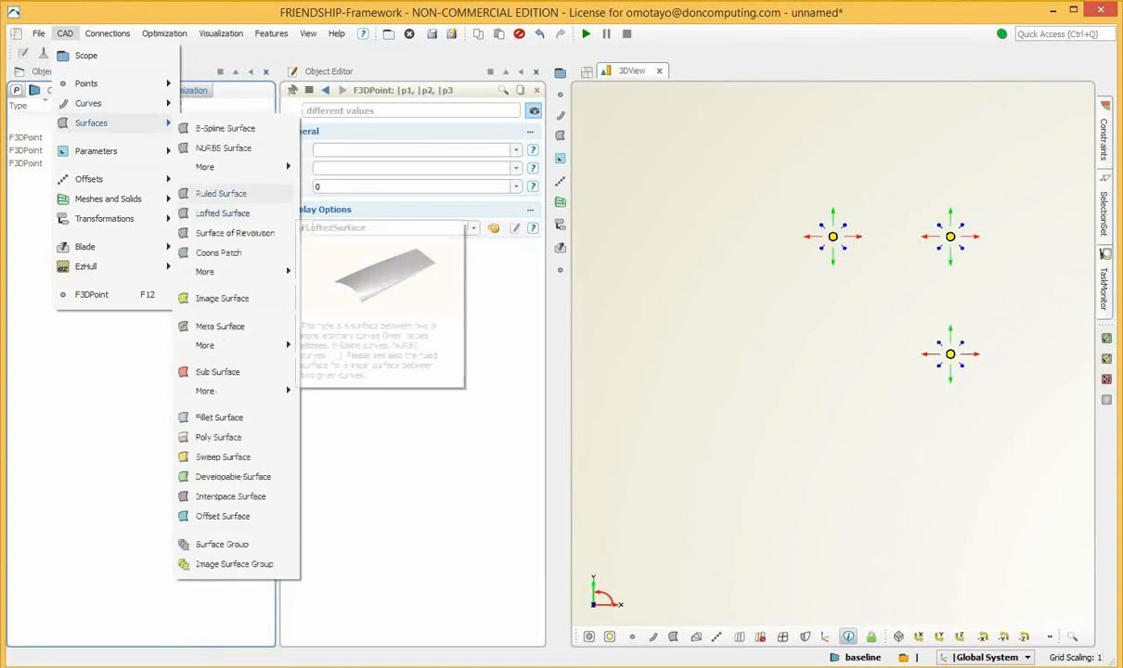
left_click(220, 221)
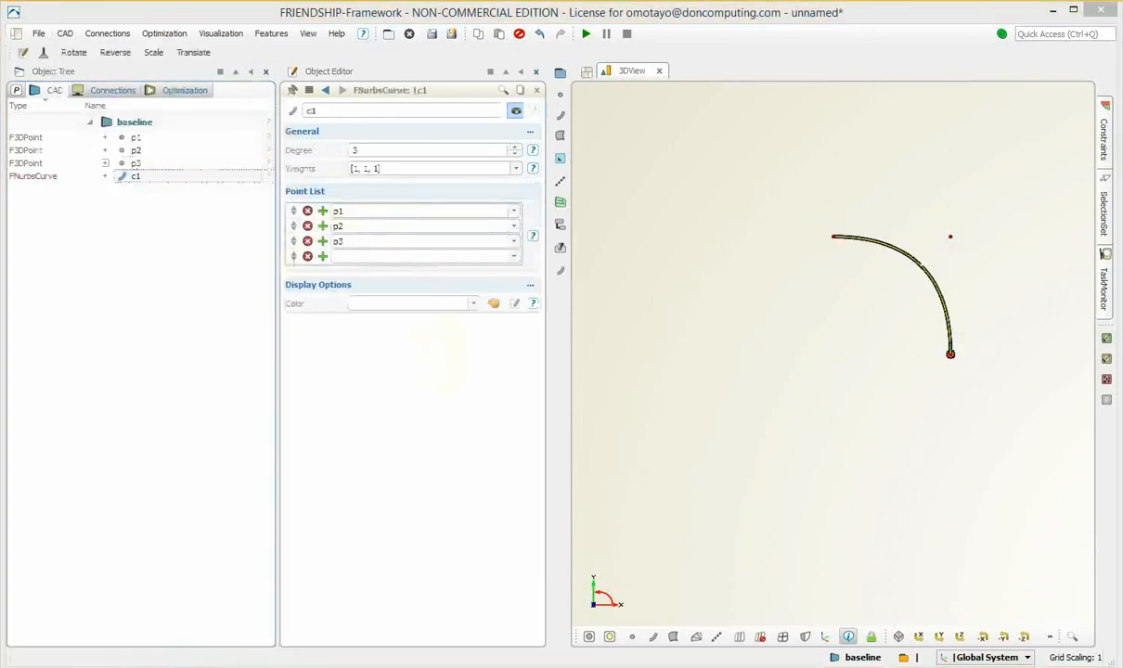
left_click(390, 110)
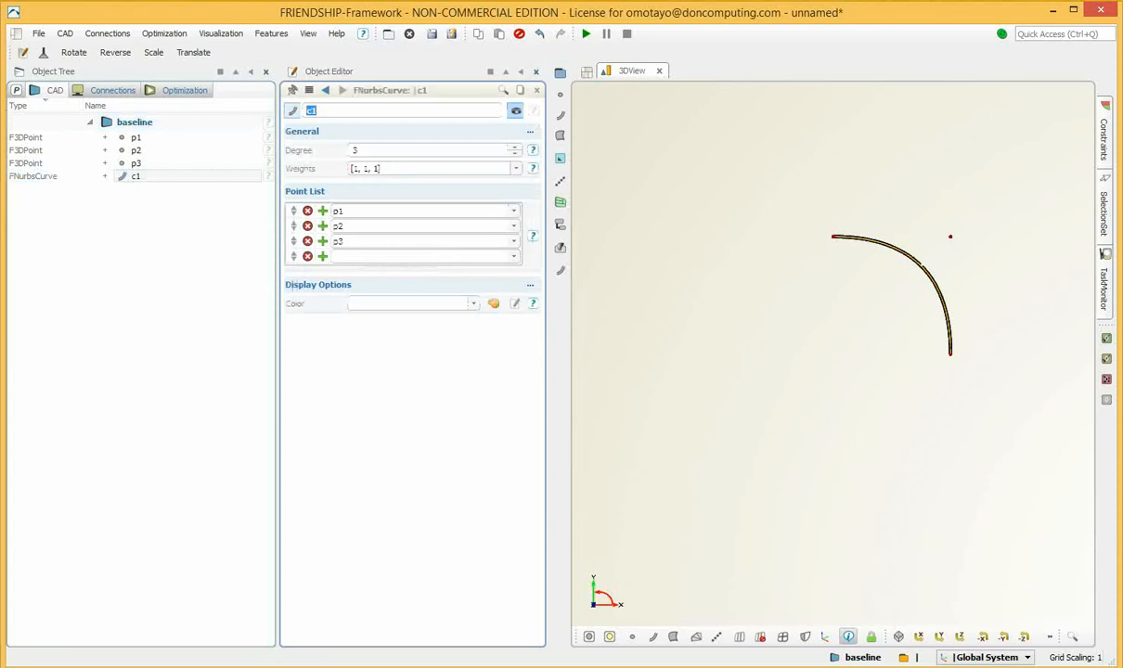
type("contour")
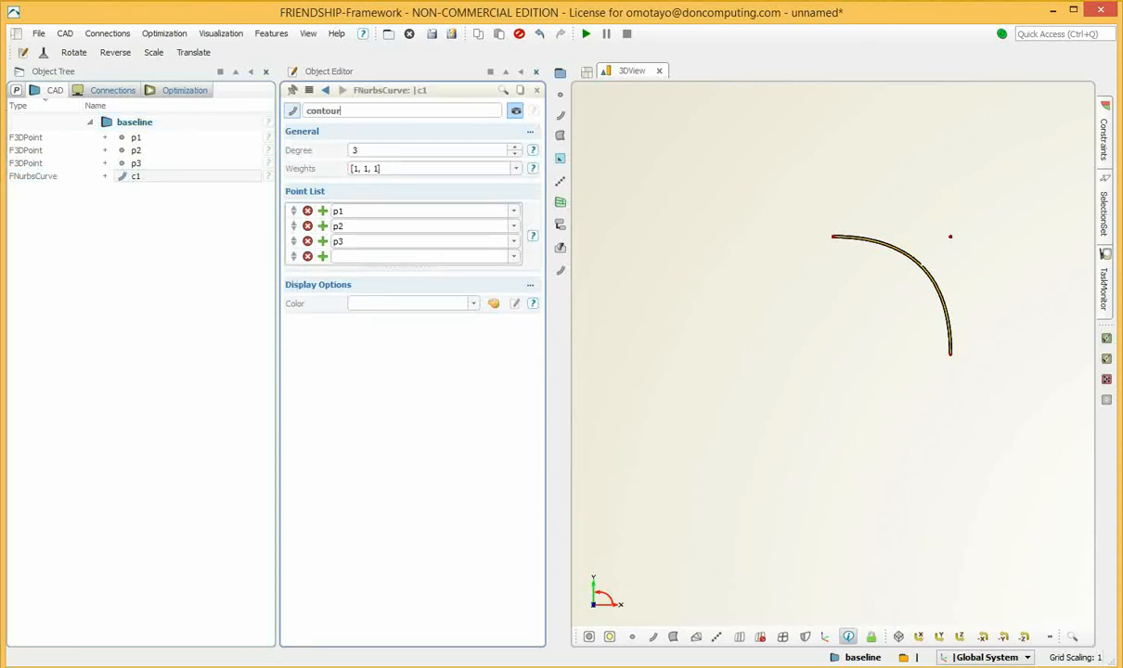
key("Return")
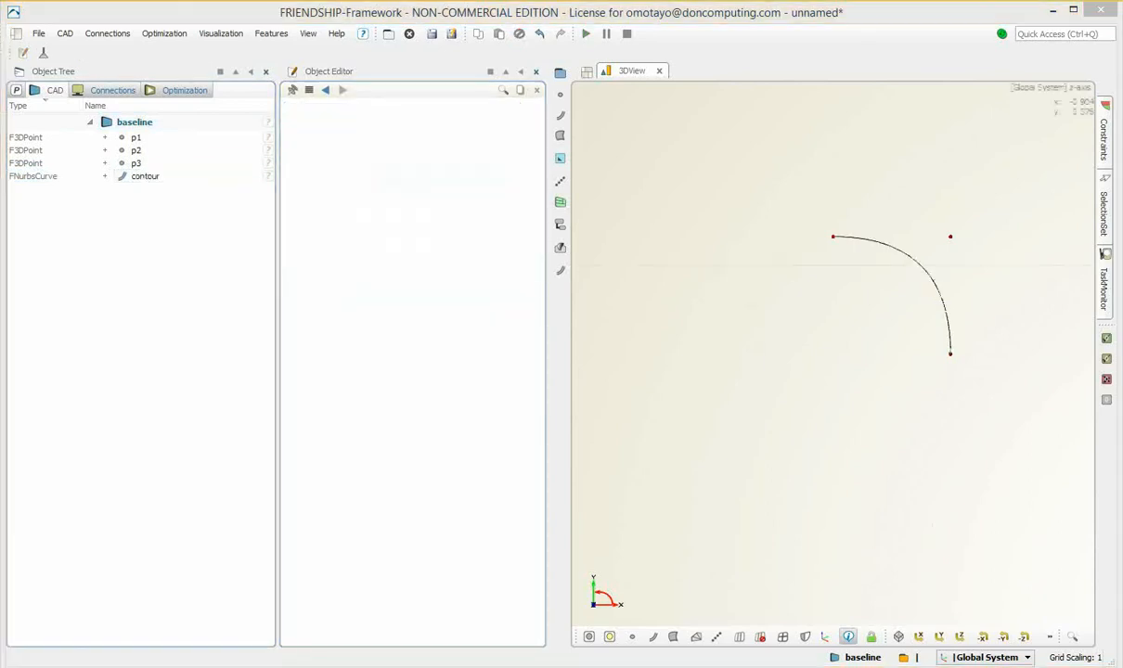
Turn the middle value of the contour curve's weights into a parameter named weight
left_click(145, 175)
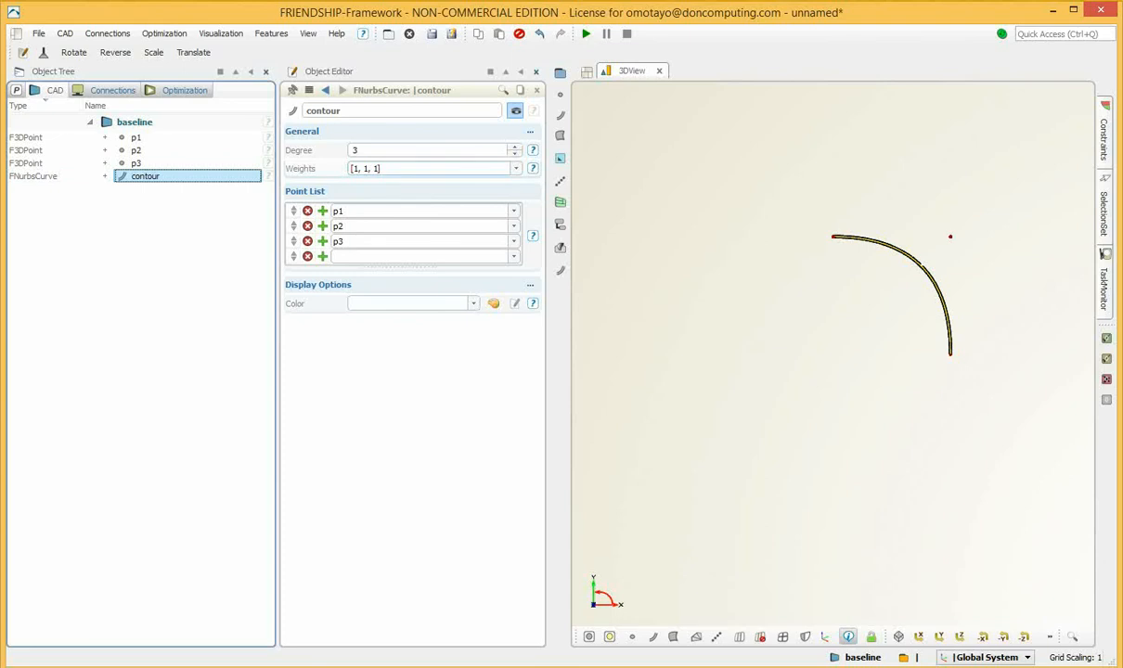
left_click(382, 168)
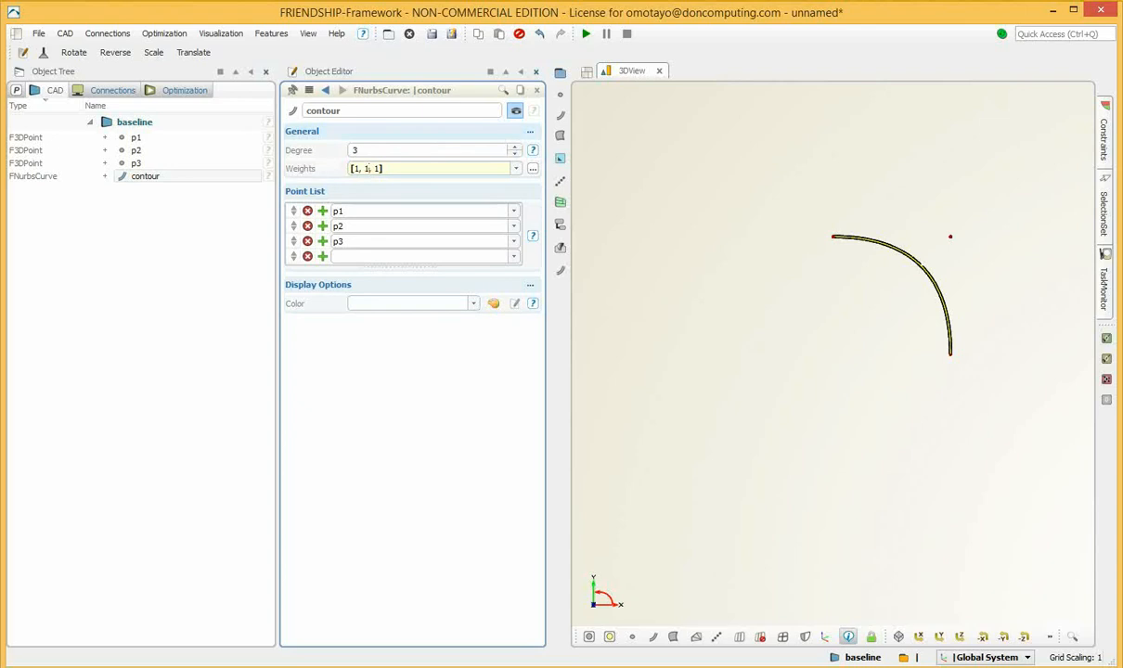
right_click(369, 168)
right_click(368, 169)
left_click(418, 200)
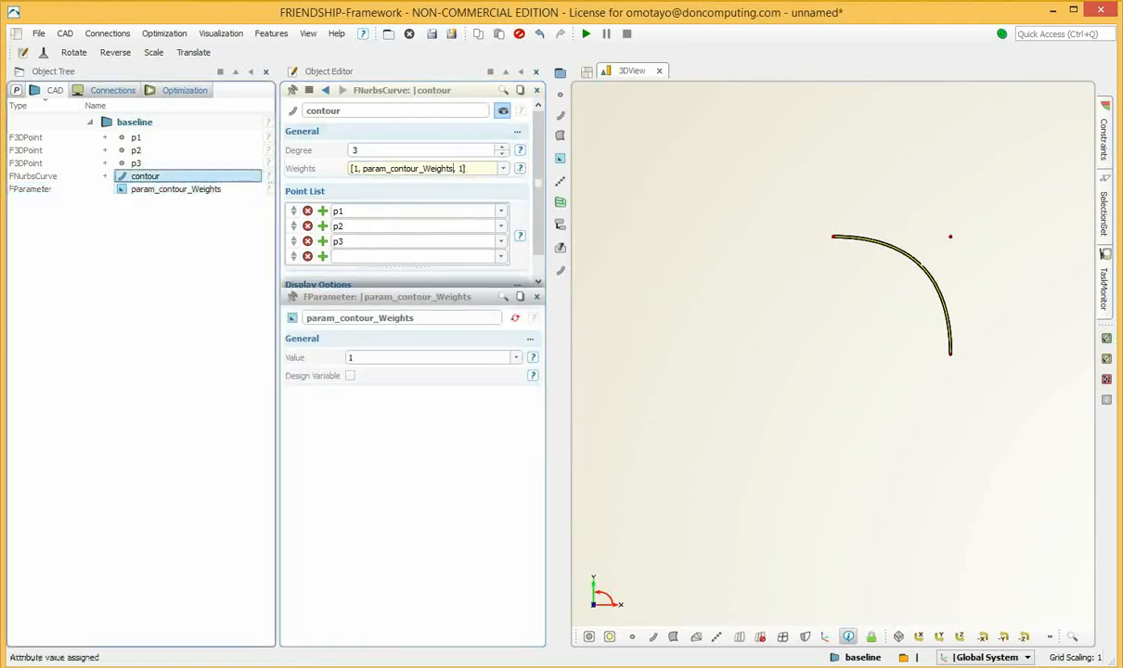
double_click(403, 317)
type("we")
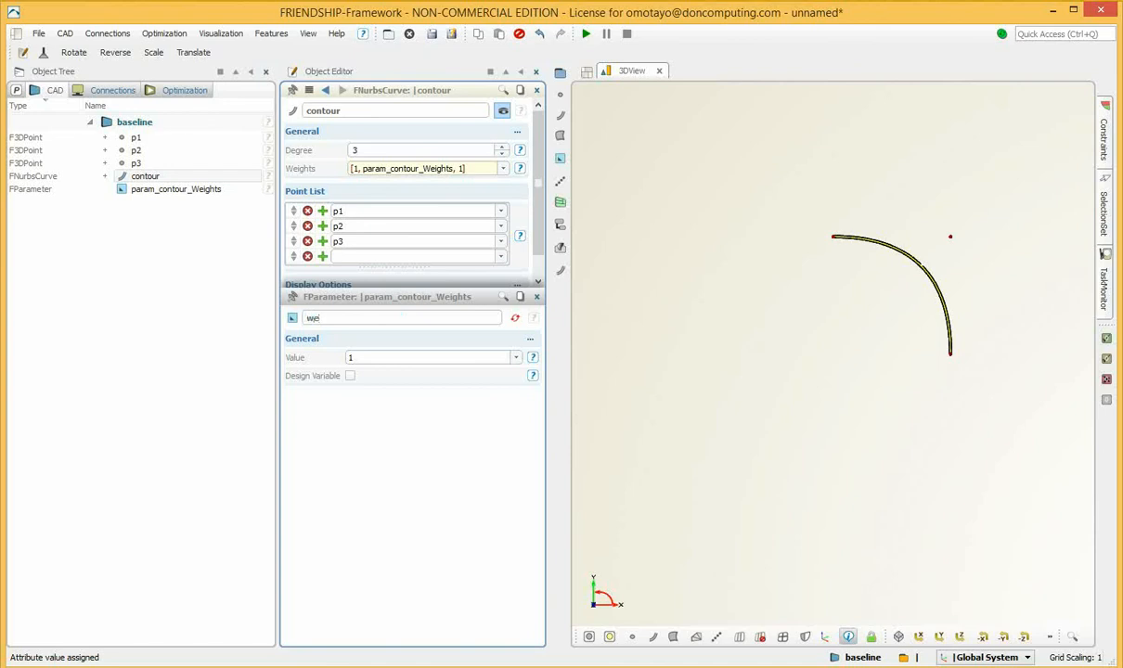
type("ight")
key("Return")
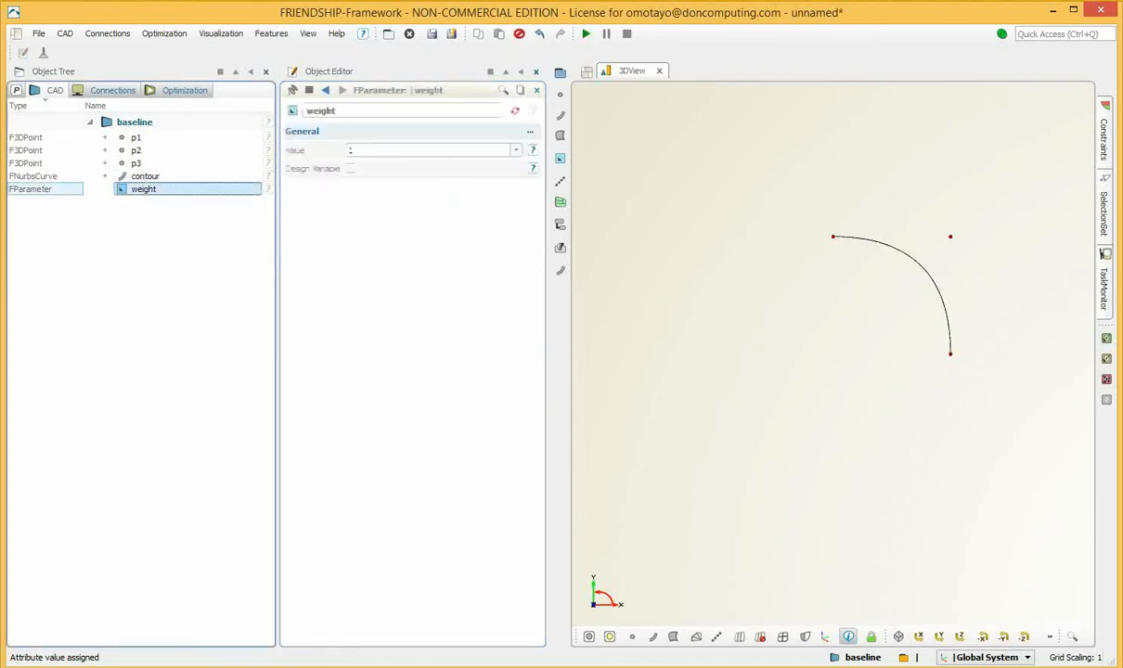
Try the values 2 and 3 for the weight parameter
left_click(143, 188)
double_click(351, 149)
type("2")
key("Return")
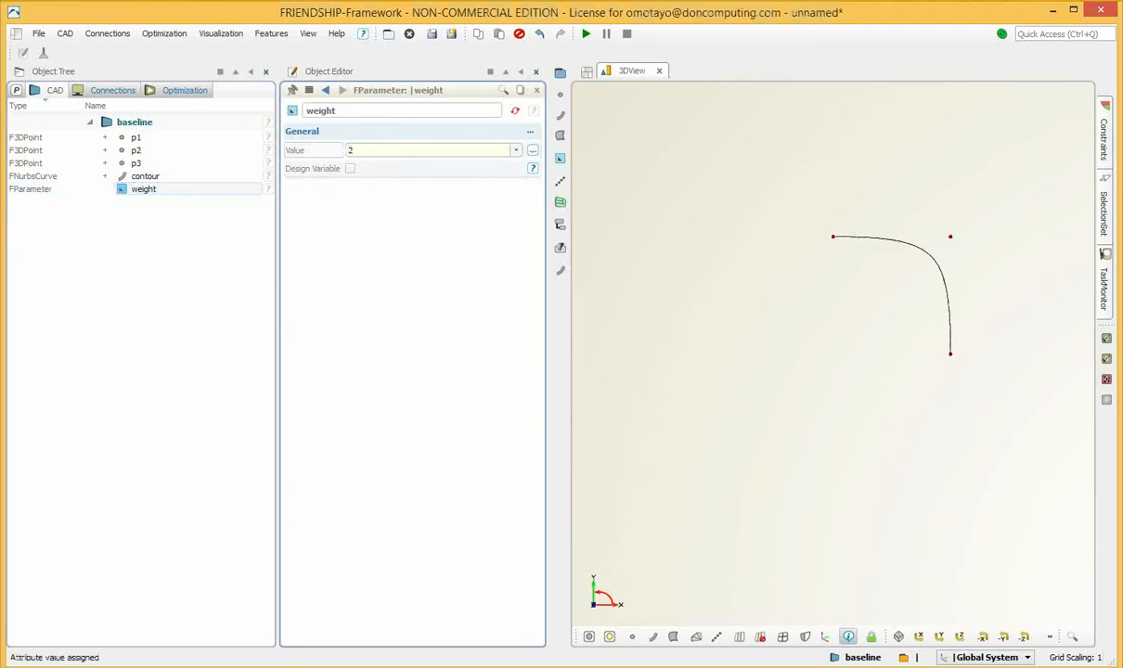
type("3")
key("Return")
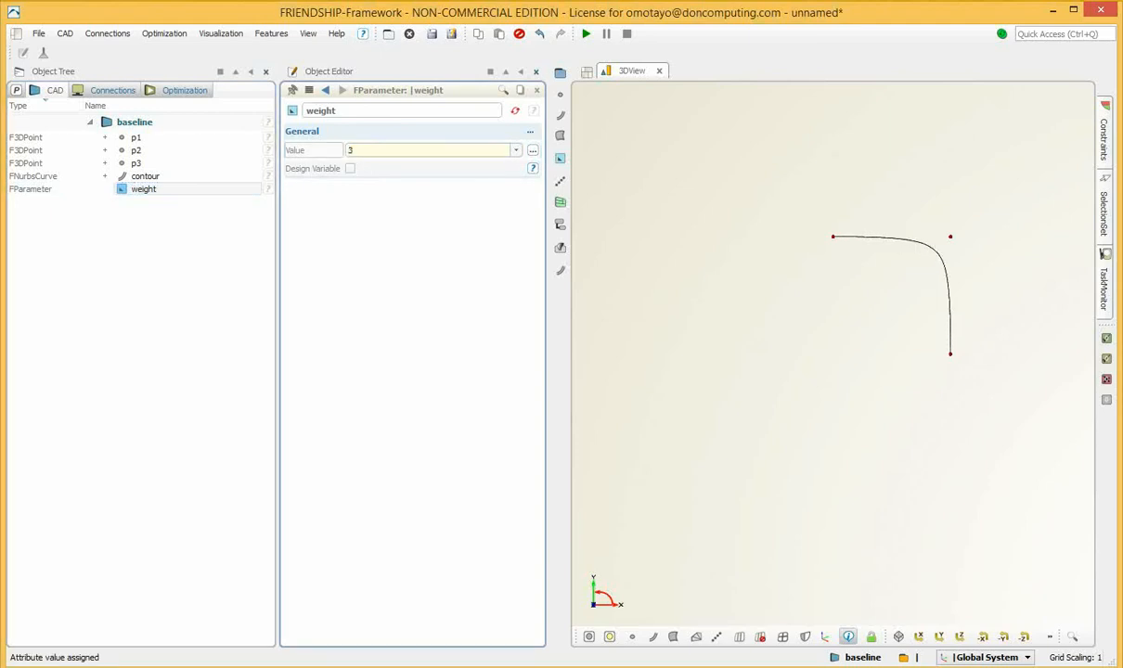
Set the weight parameter's value to the expression 1/sqrt(2)
double_click(351, 150)
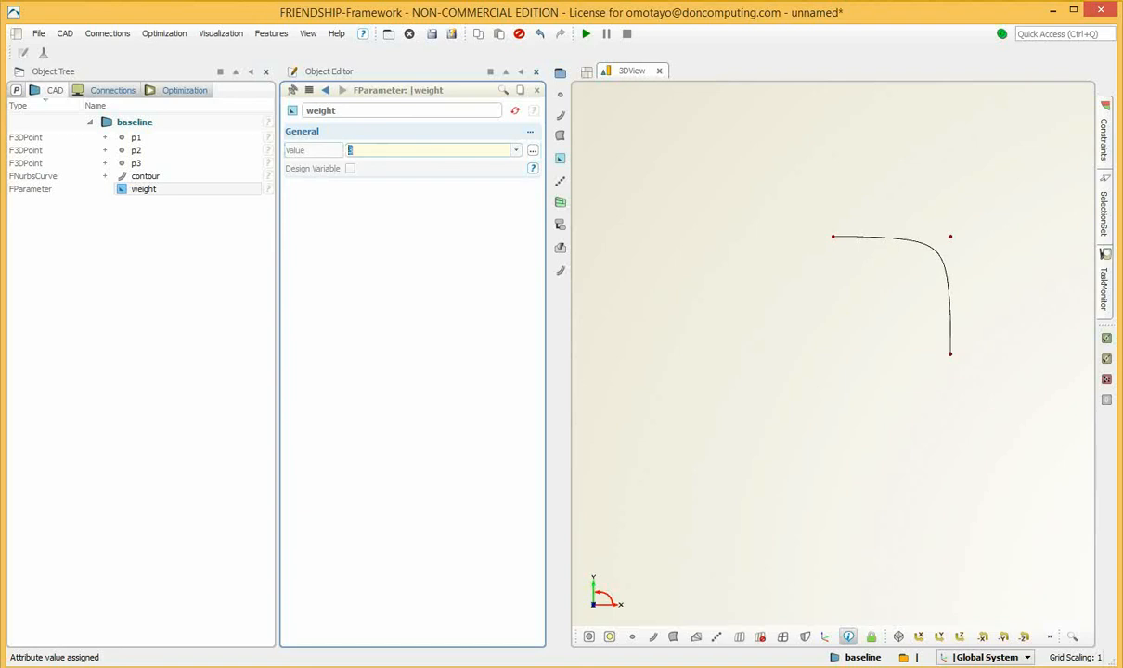
type("sqrt")
key("BackSpace")
key("BackSpace")
key("BackSpace")
key("BackSpace")
type("1 / sqrt(")
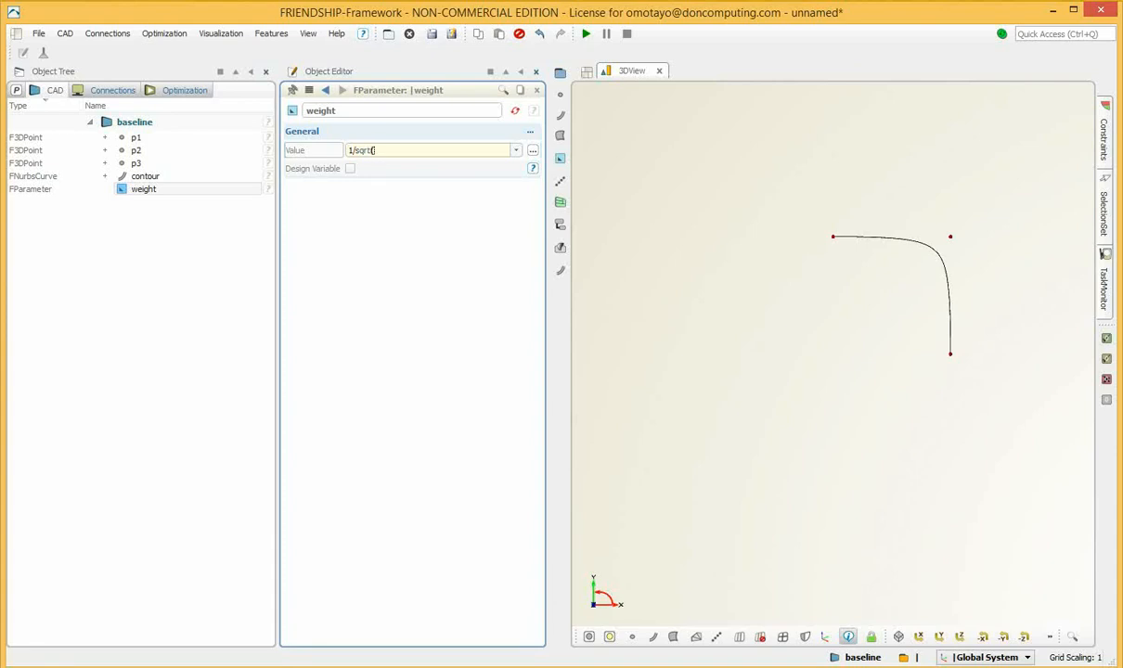
type("2)")
key("Return")
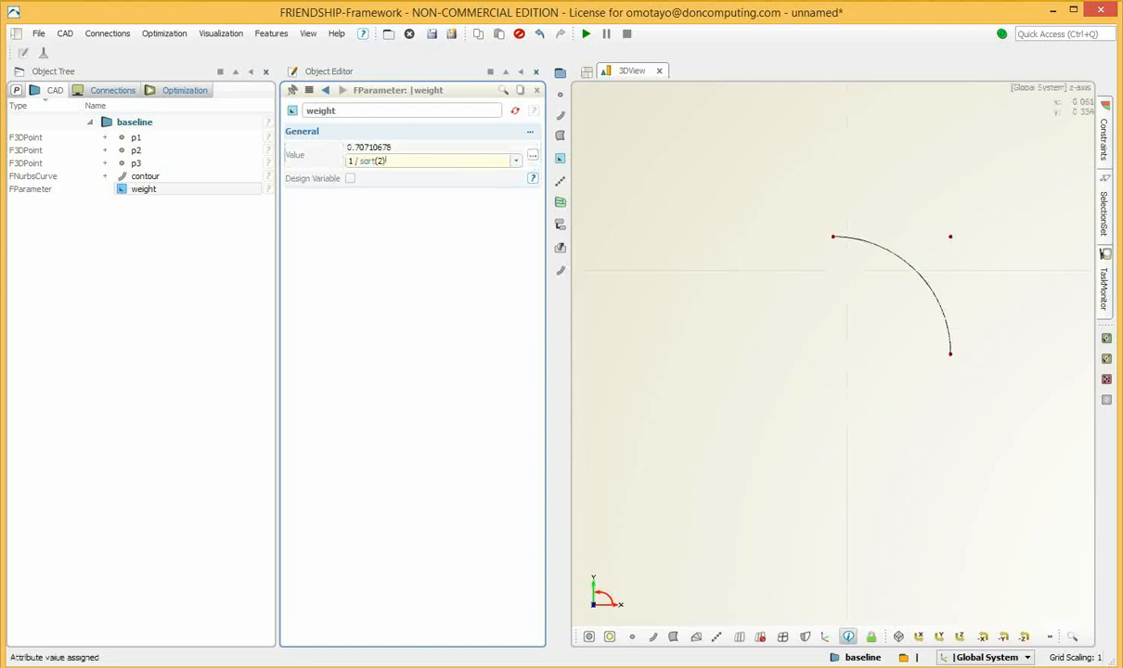
Examine the shape of the contour curve up close between its end points
middle_click_drag(898, 307, 817, 385)
scroll(835, 386, "down", 4)
scroll(835, 386, "up", 6)
scroll(834, 386, "up", 3)
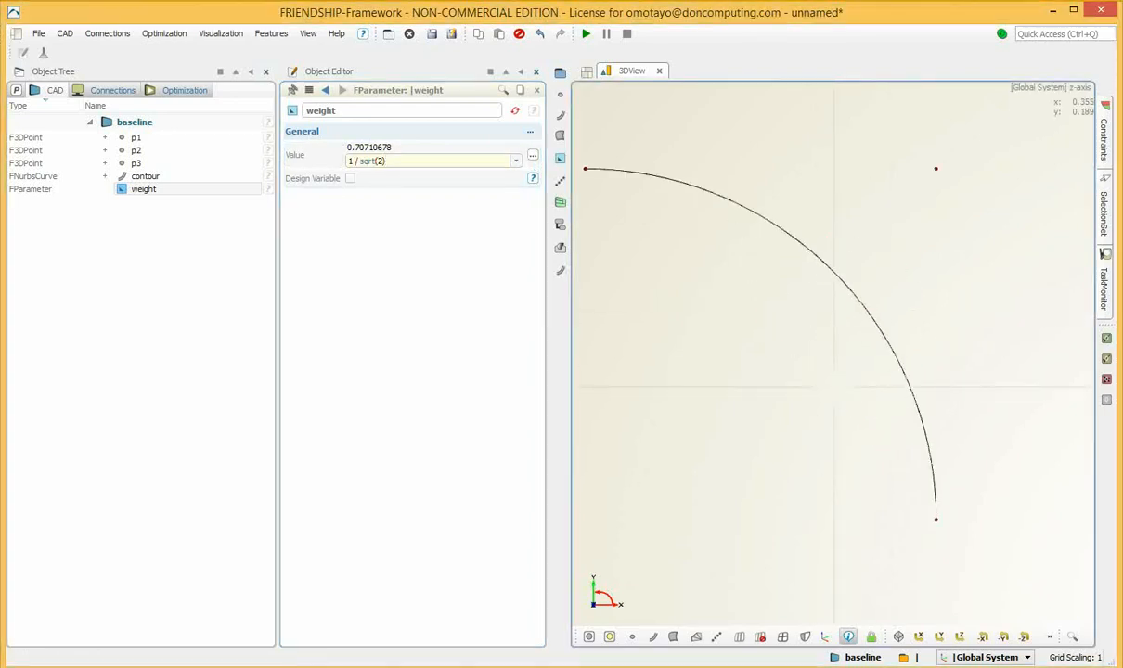
scroll(834, 386, "down", 1)
scroll(835, 386, "up", 1)
middle_click_drag(790, 345, 856, 351)
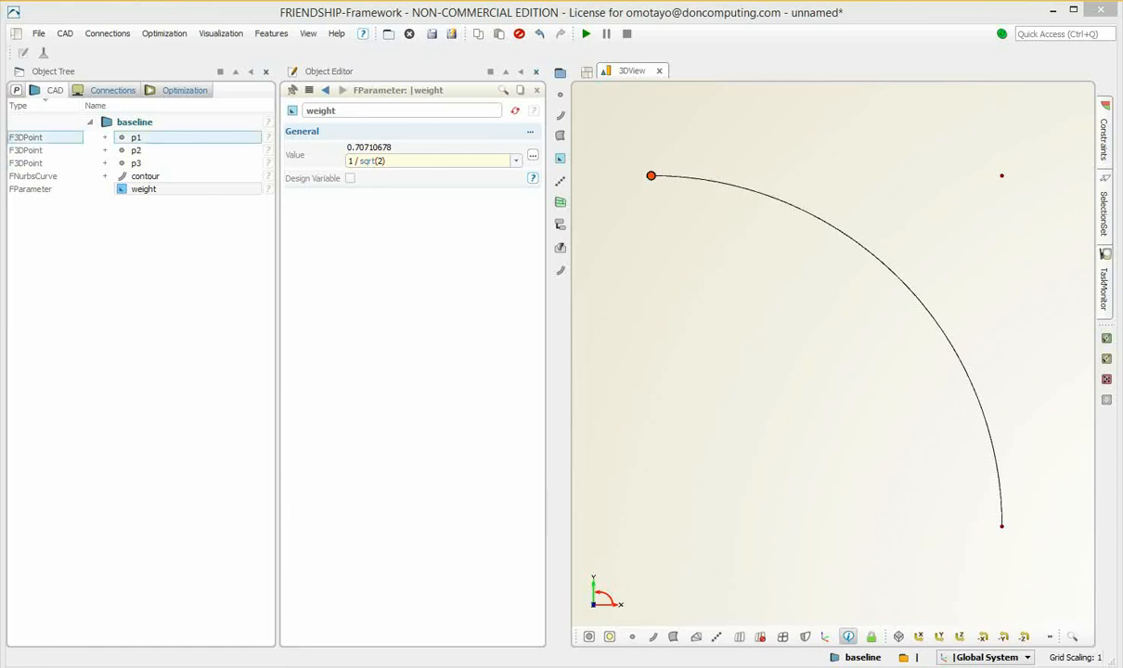
Create a shared parameter from the Y coordinate of points p1 and p2 and name it height
left_click(136, 138)
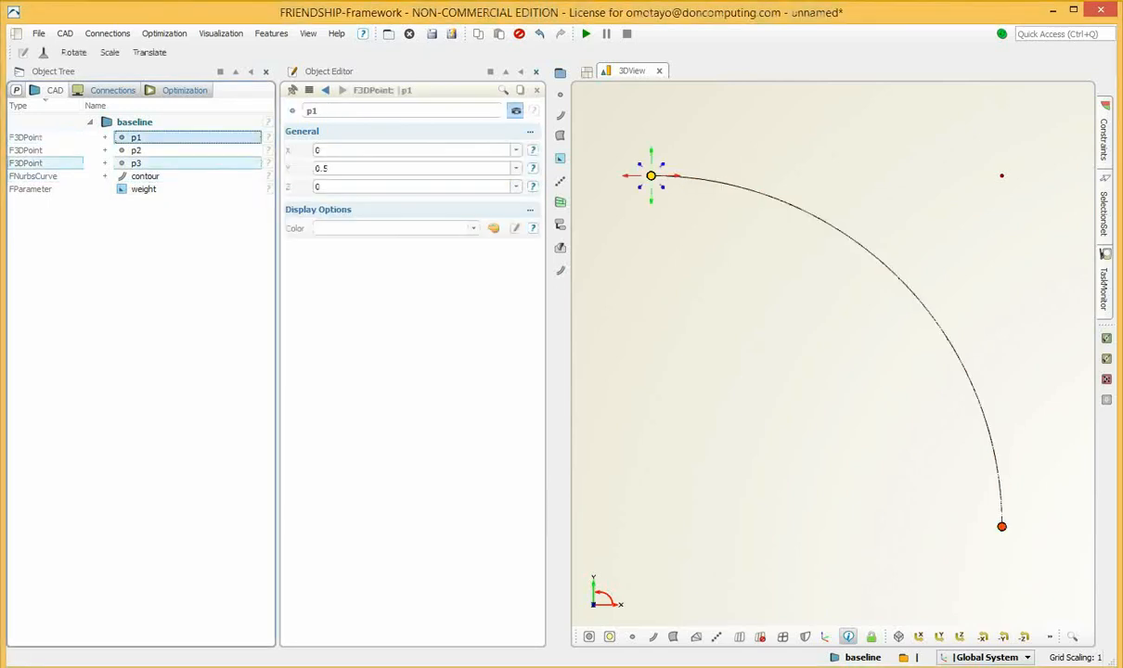
left_click(136, 150, "ctrl")
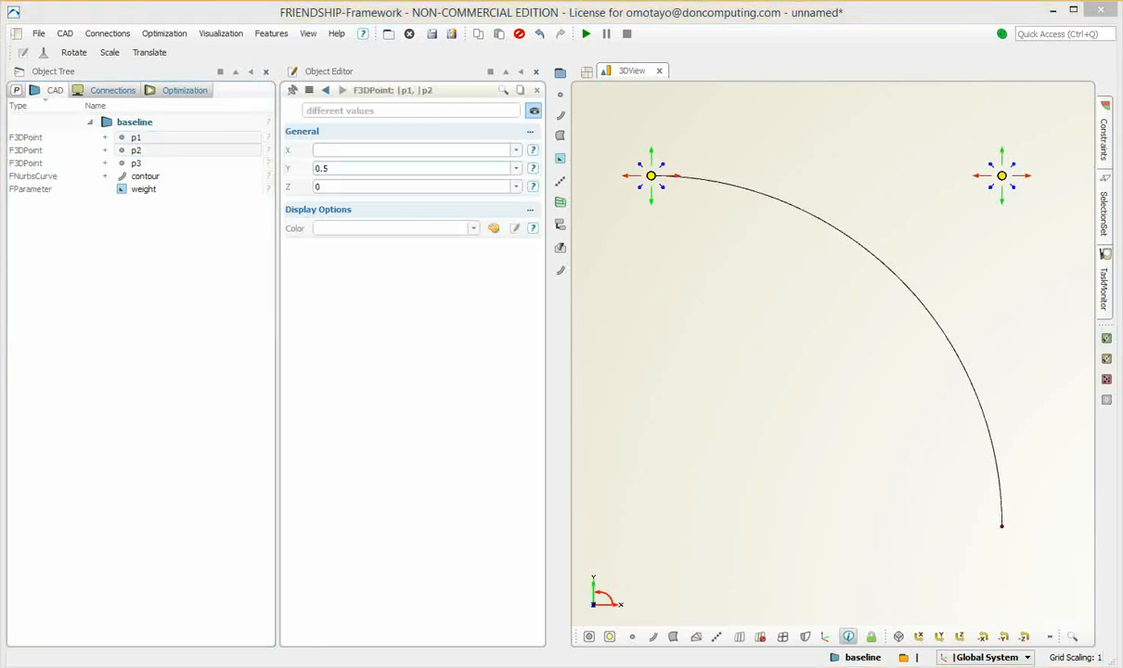
right_click(342, 170)
left_click(376, 189)
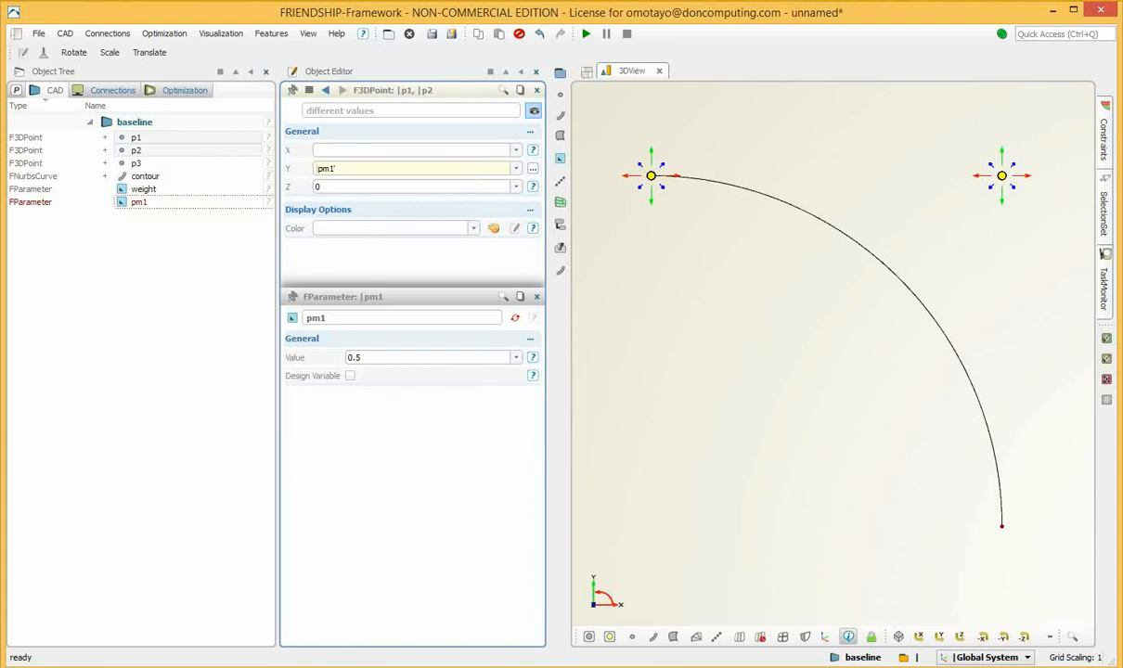
left_click(139, 201)
double_click(316, 111)
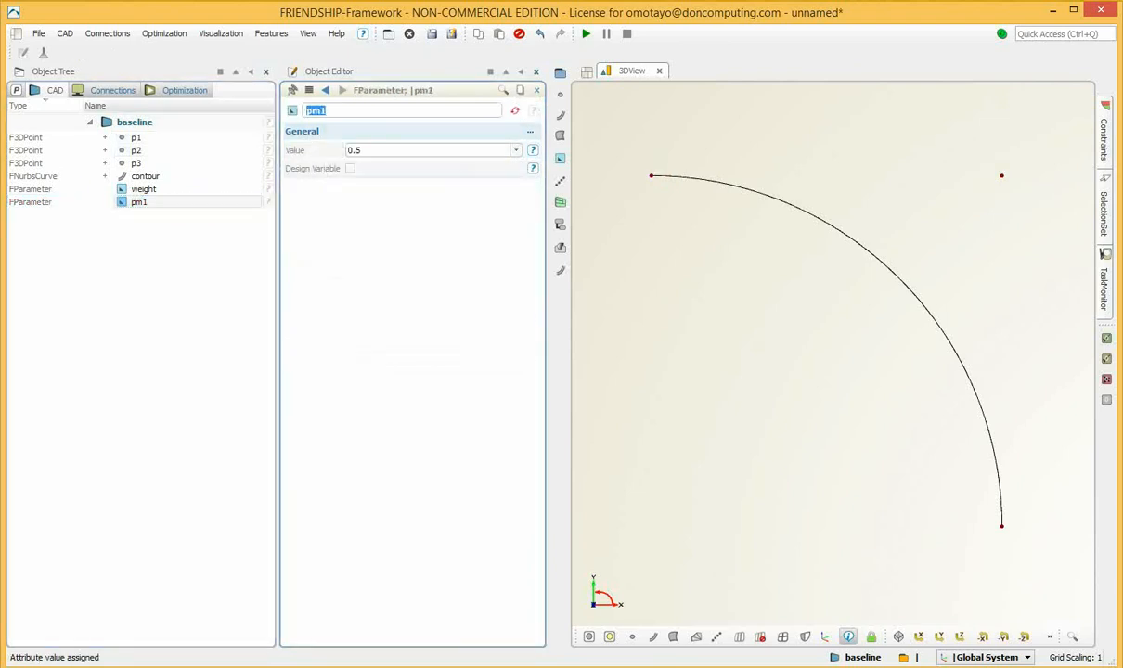
type("height")
key("Return")
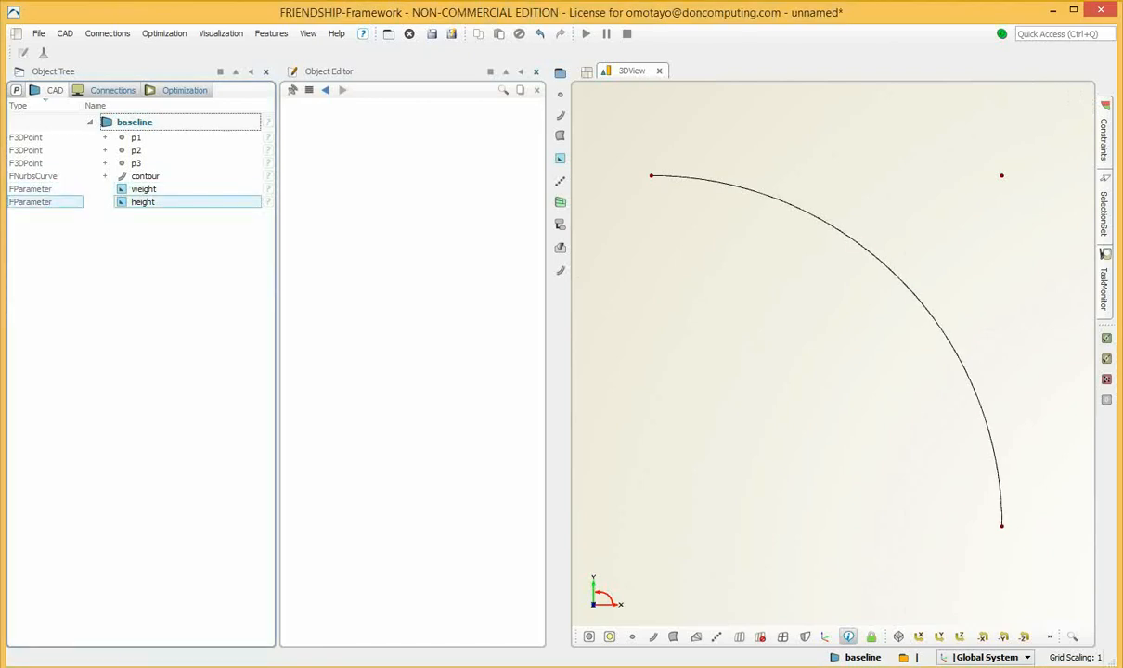
Set the height parameter's value to 1
left_click(142, 202)
type("1")
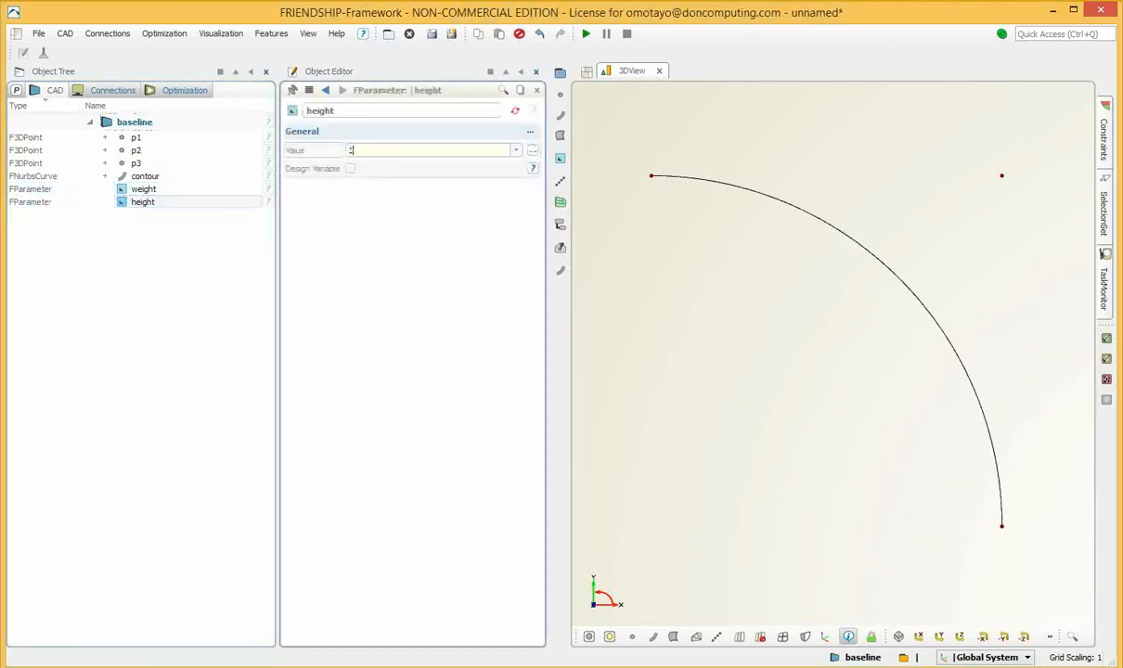
key("Return")
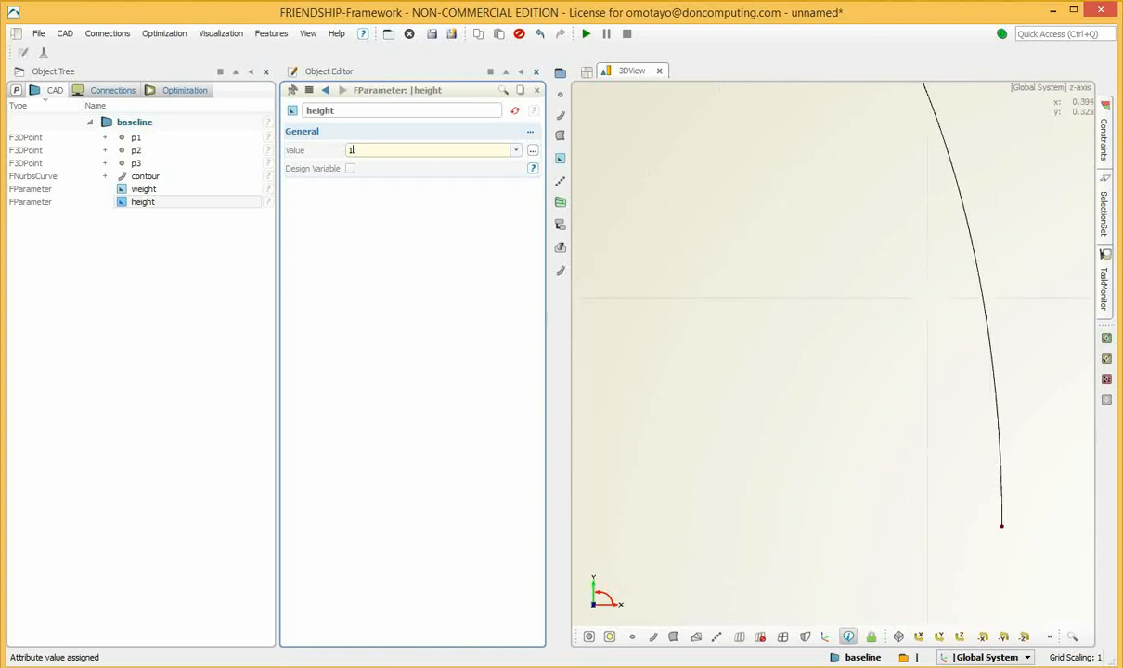
scroll(925, 297, "up", 2)
scroll(925, 297, "down", 10)
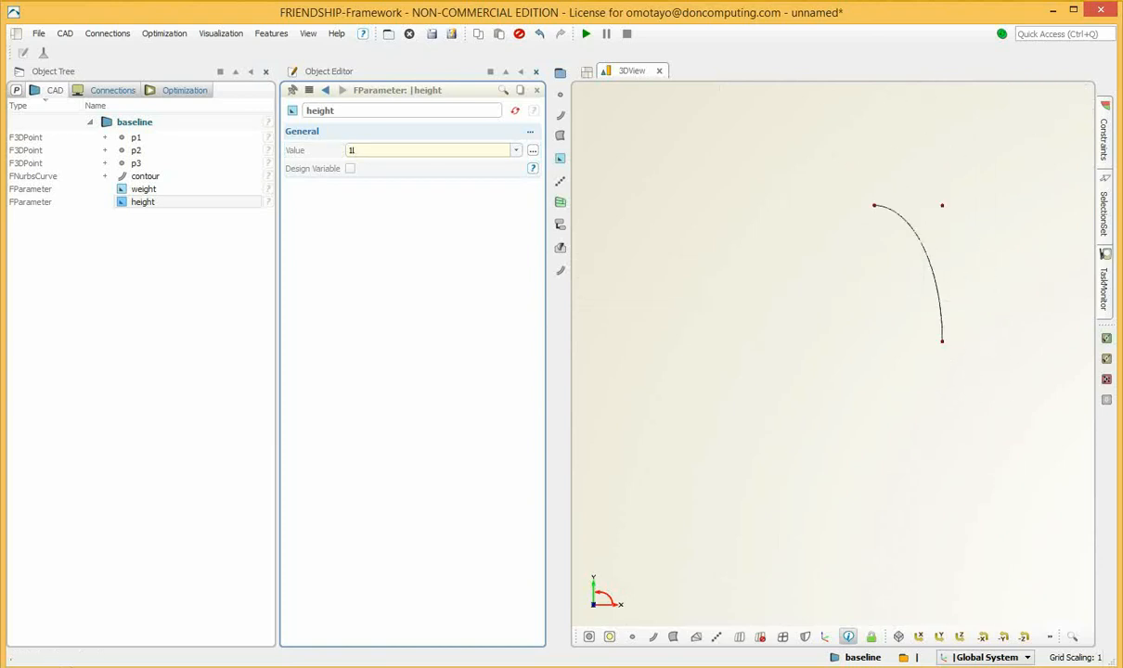
Set the shared Y coordinate of points p1 and p2 to the expression height / 2
left_click(136, 138)
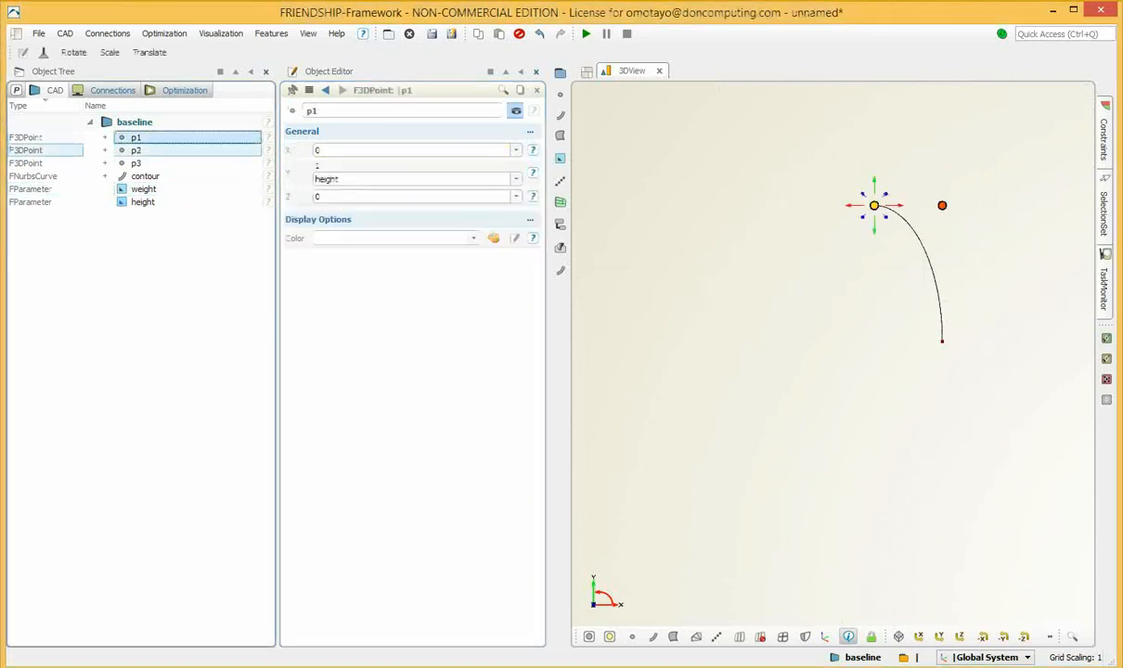
left_click(136, 150, "ctrl")
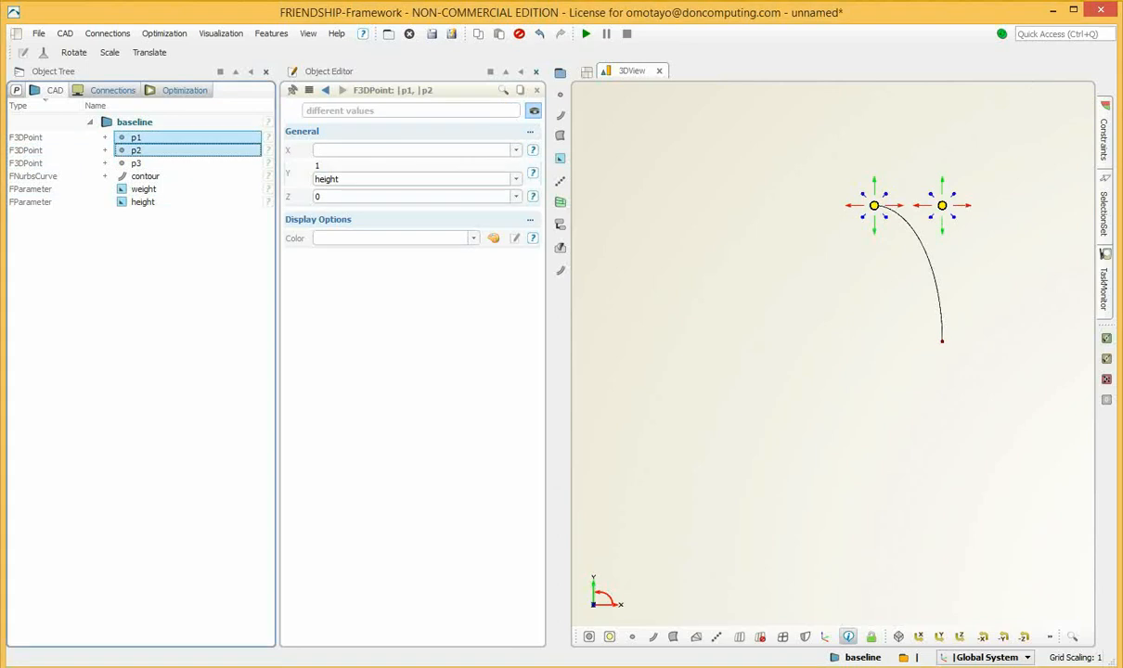
left_click(340, 179)
type("/ 2")
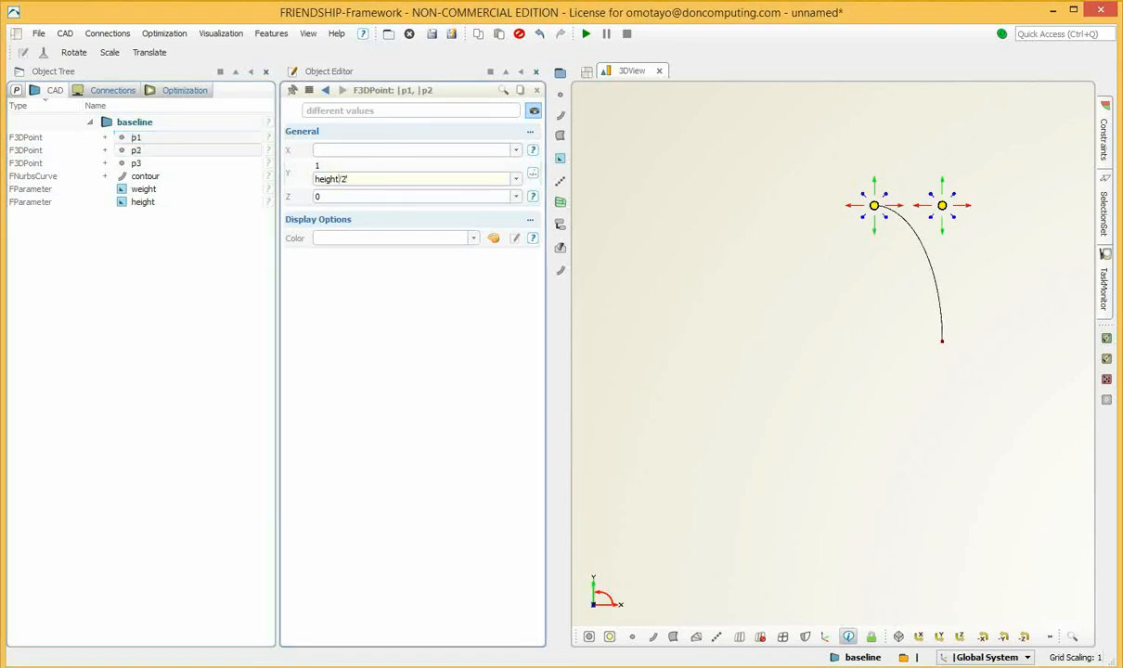
key("Return")
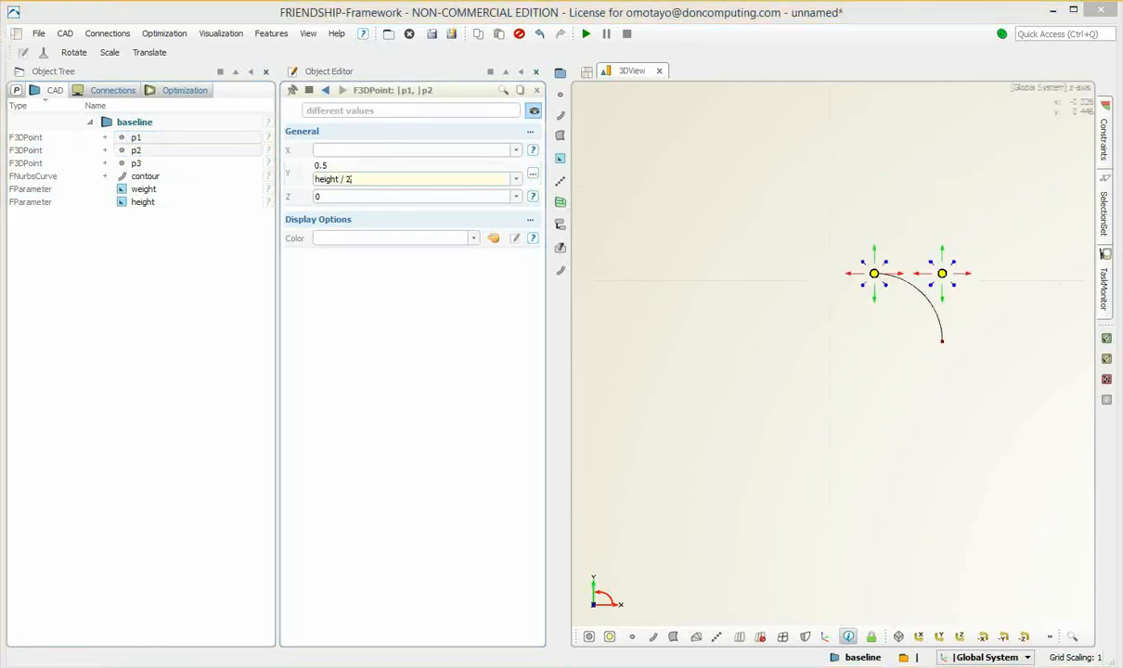
Create a shared parameter from the X coordinate of points p2 and p3 and name it width
left_click(137, 150)
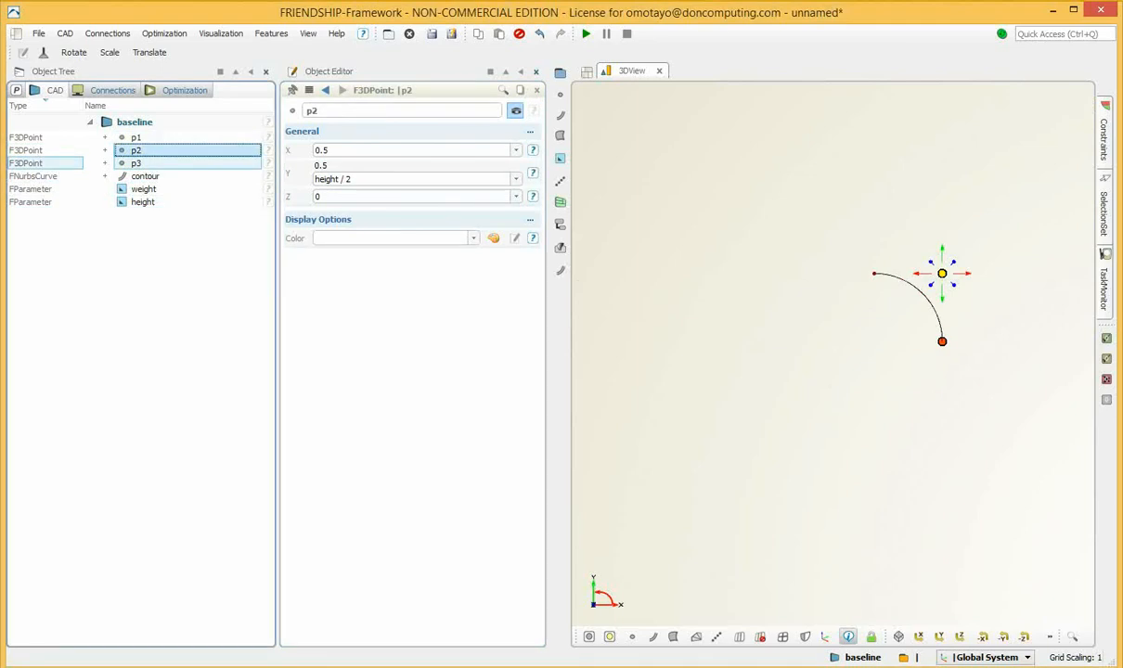
left_click(137, 163, "ctrl")
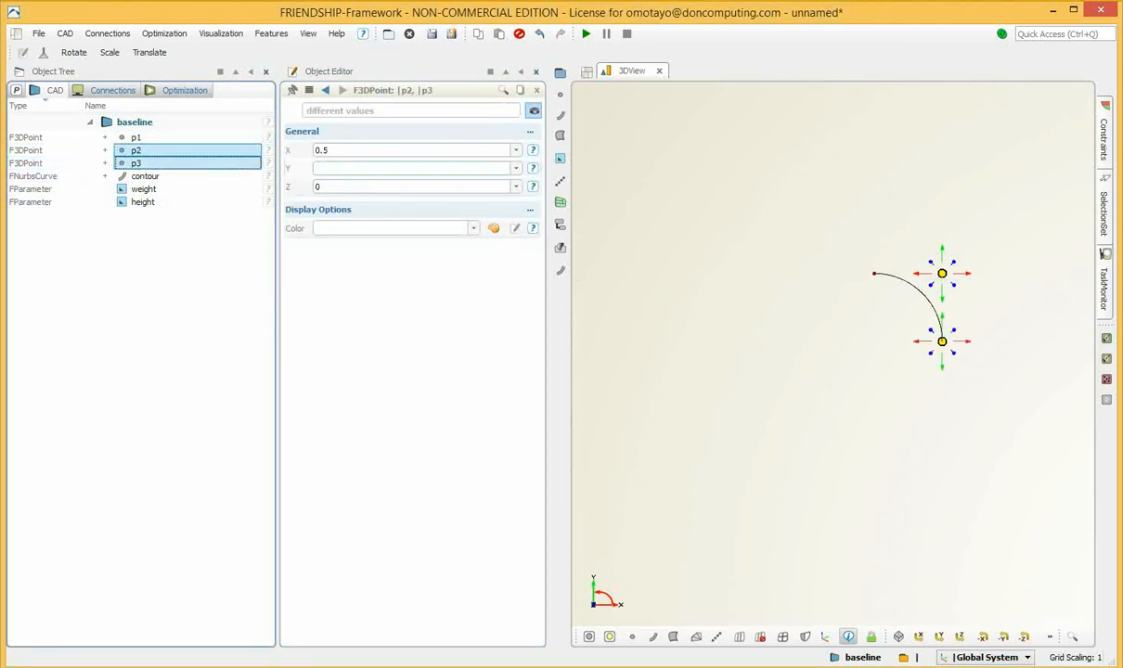
right_click(320, 151)
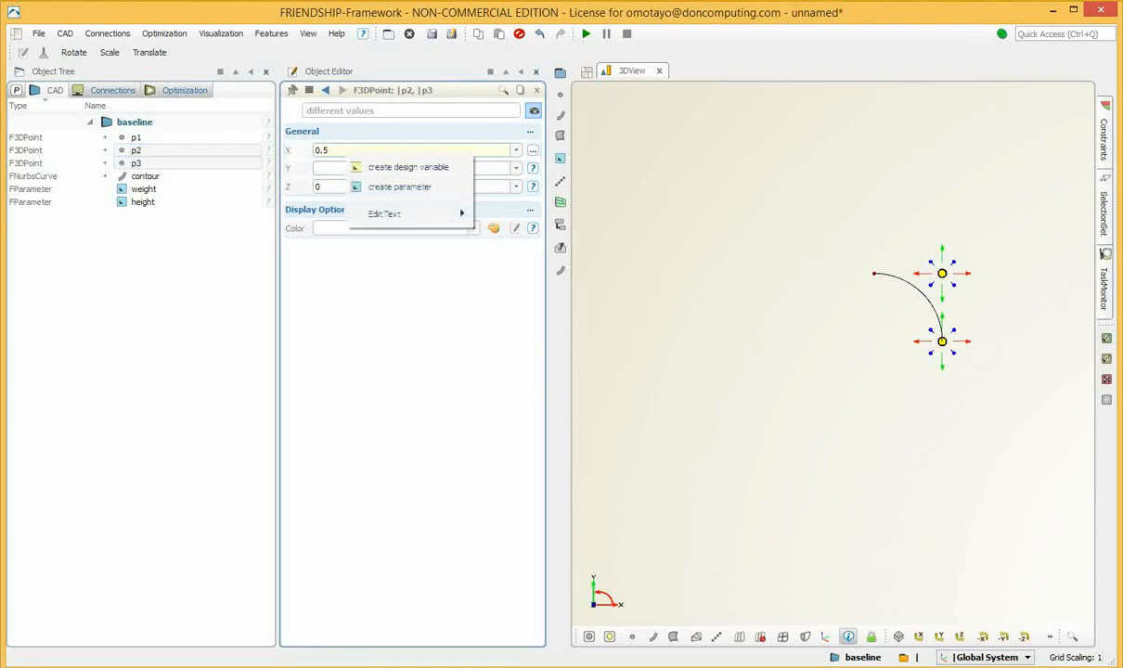
left_click(394, 182)
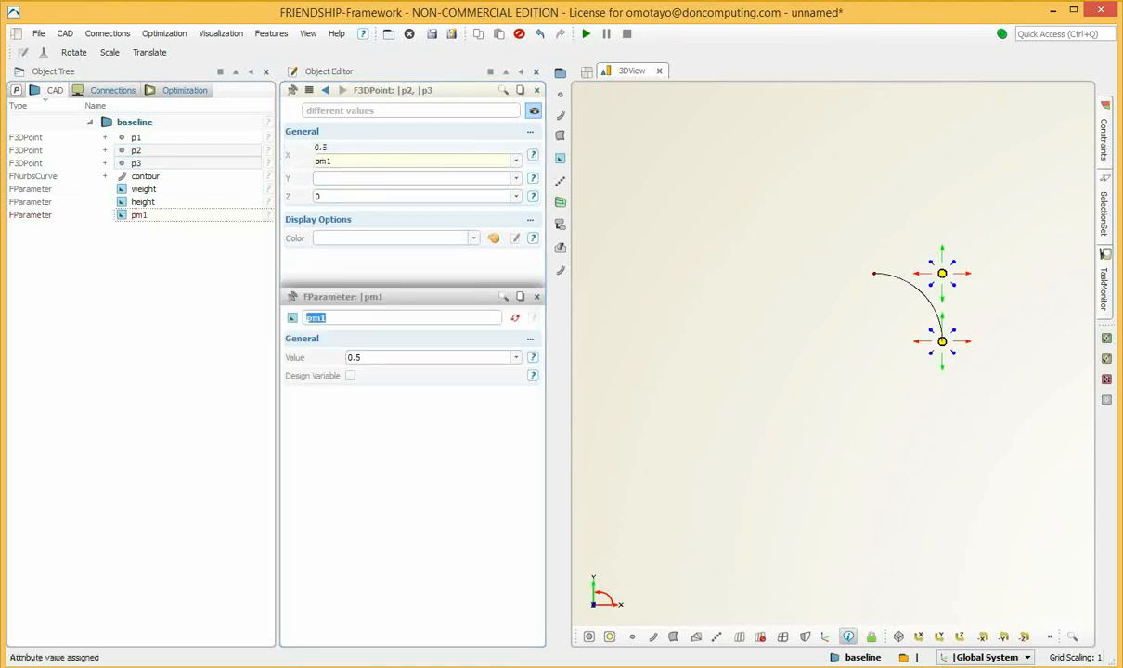
type("width")
key("Return")
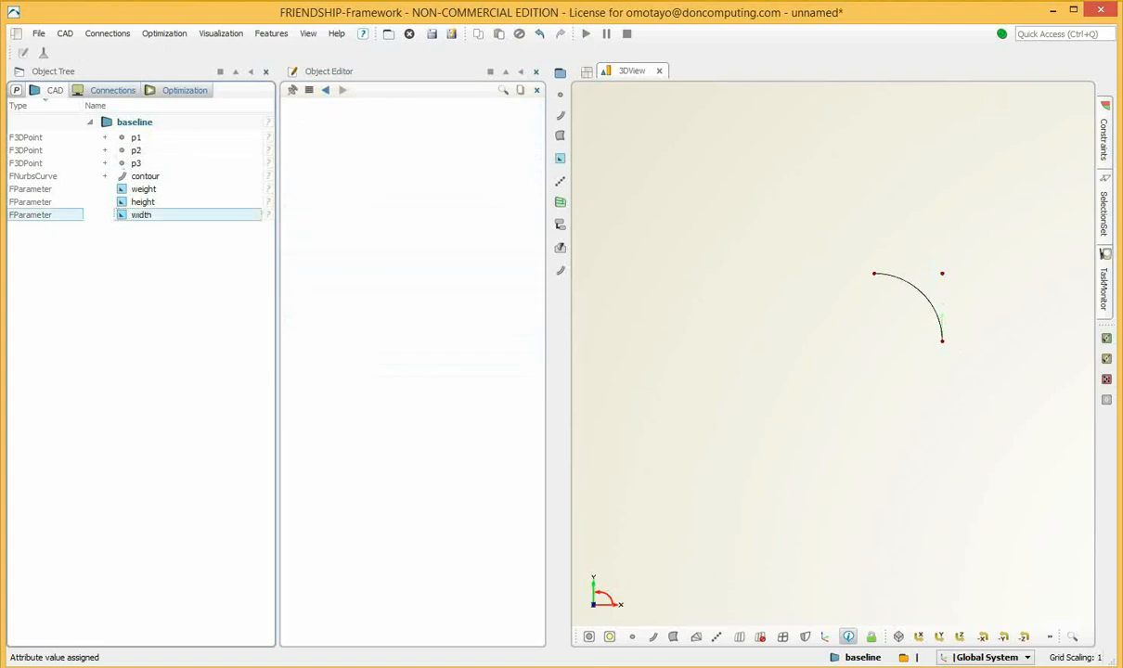
Set the width parameter's value to 1
left_click(142, 214)
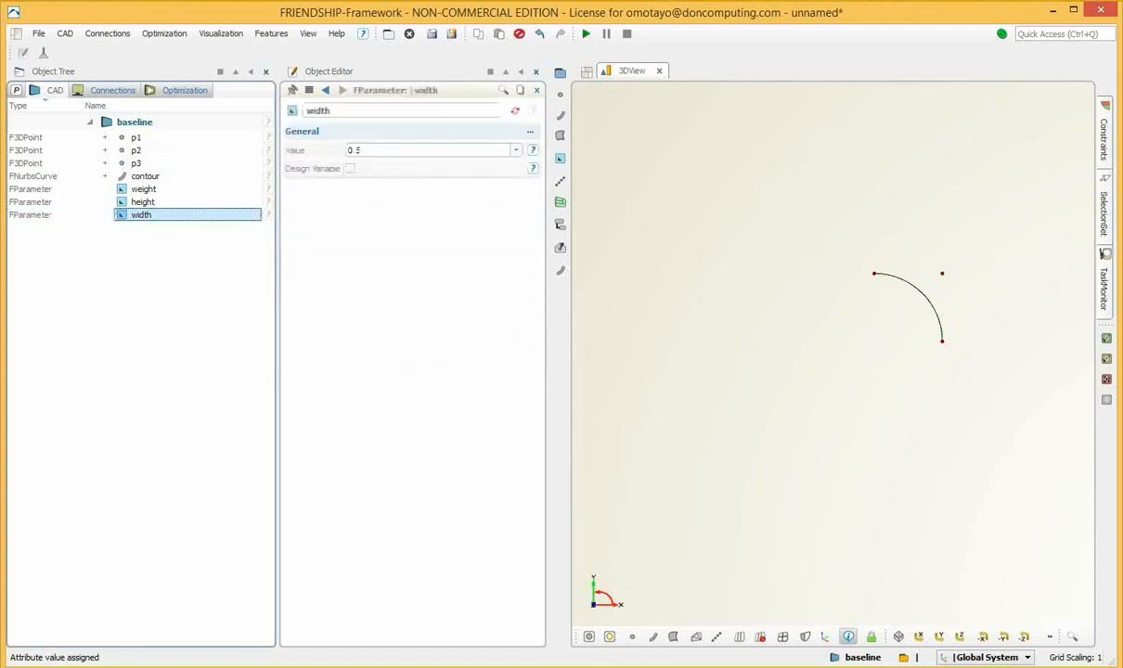
double_click(354, 149)
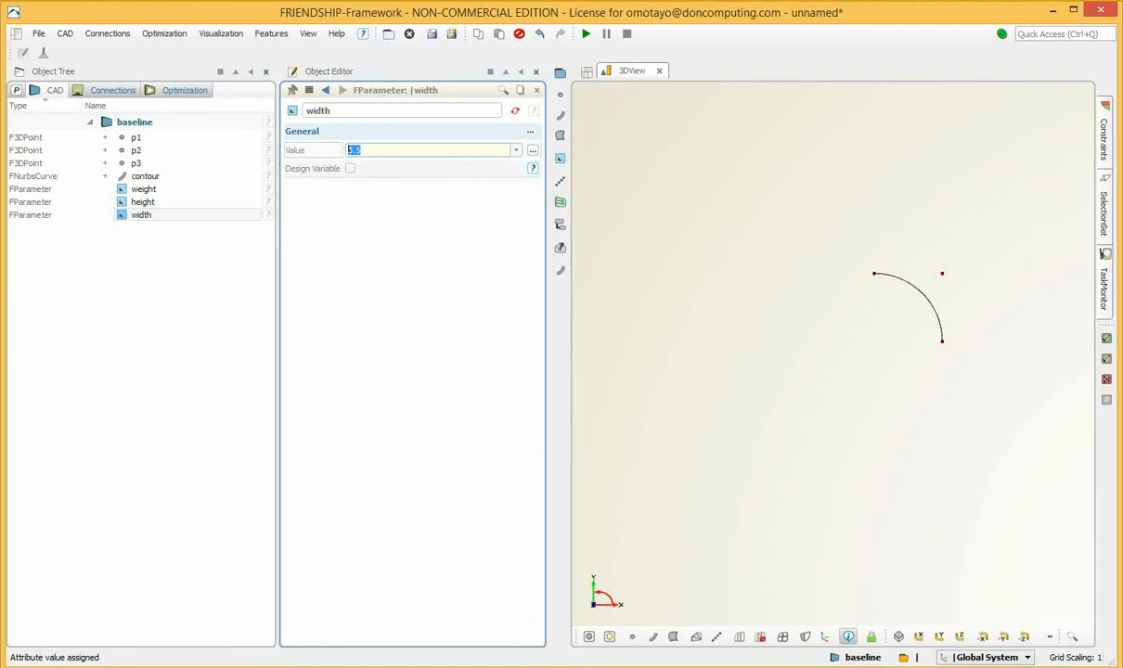
type("1")
key("Return")
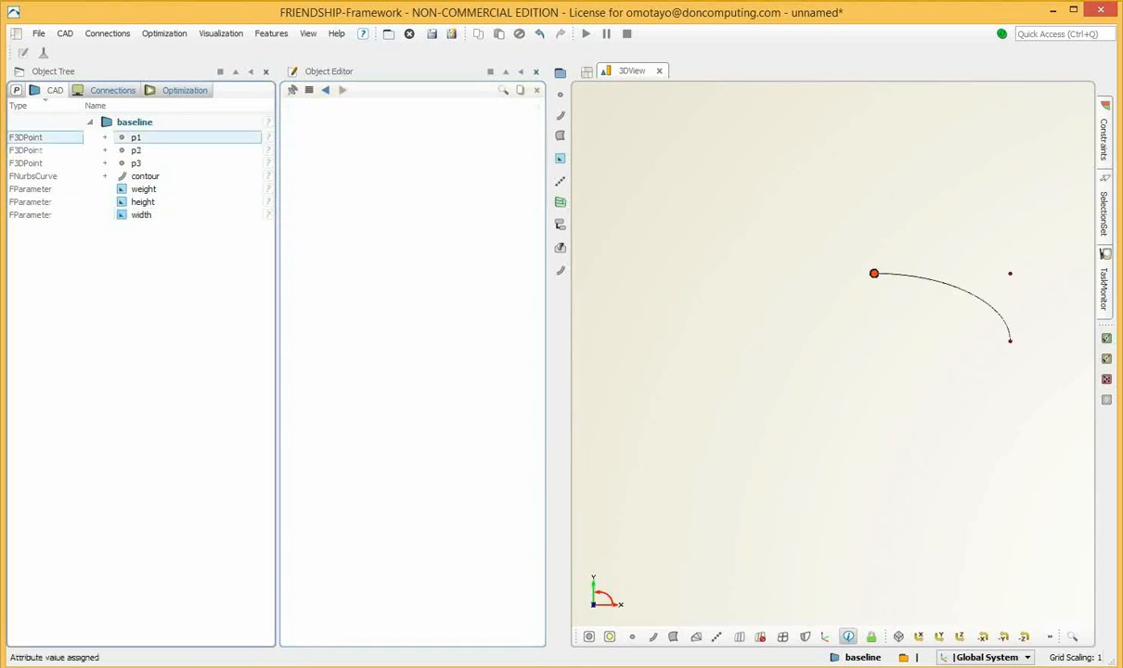
Set the shared X coordinate of points p2 and p3 to the expression width / 2
left_click(135, 149)
left_click(135, 162, "ctrl")
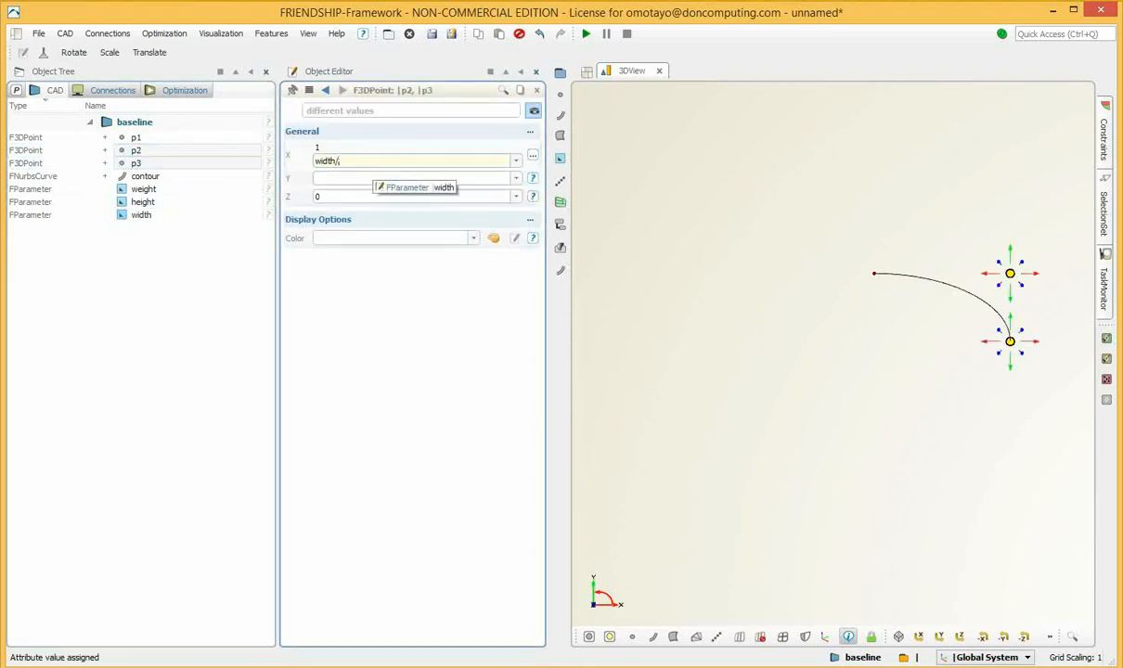
type("2")
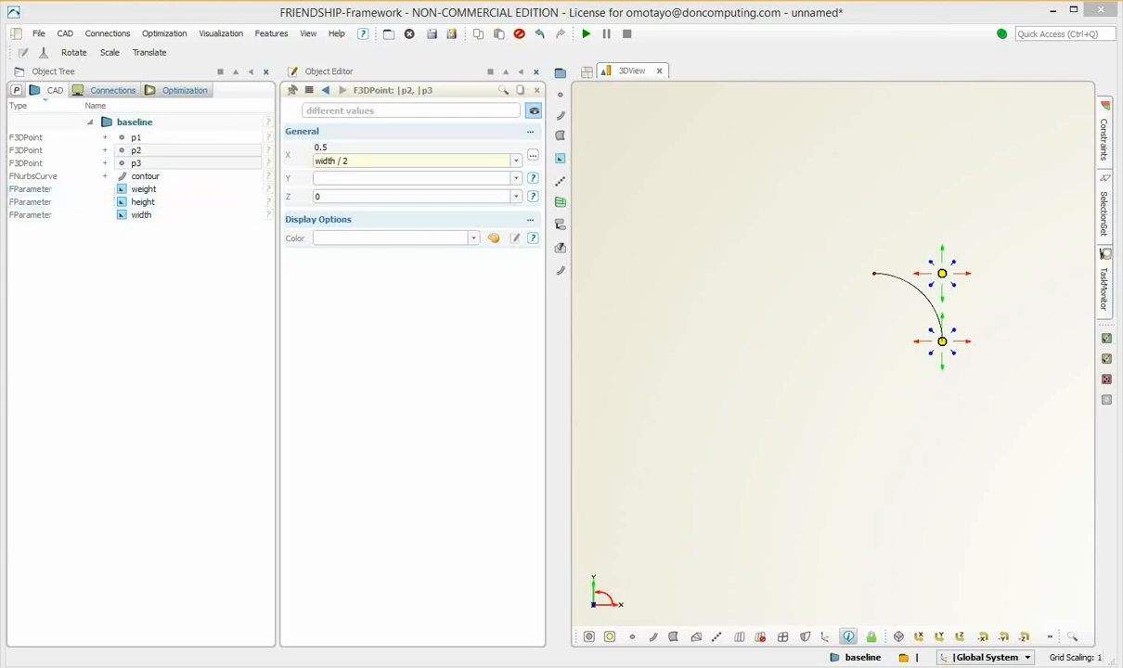
key("Escape")
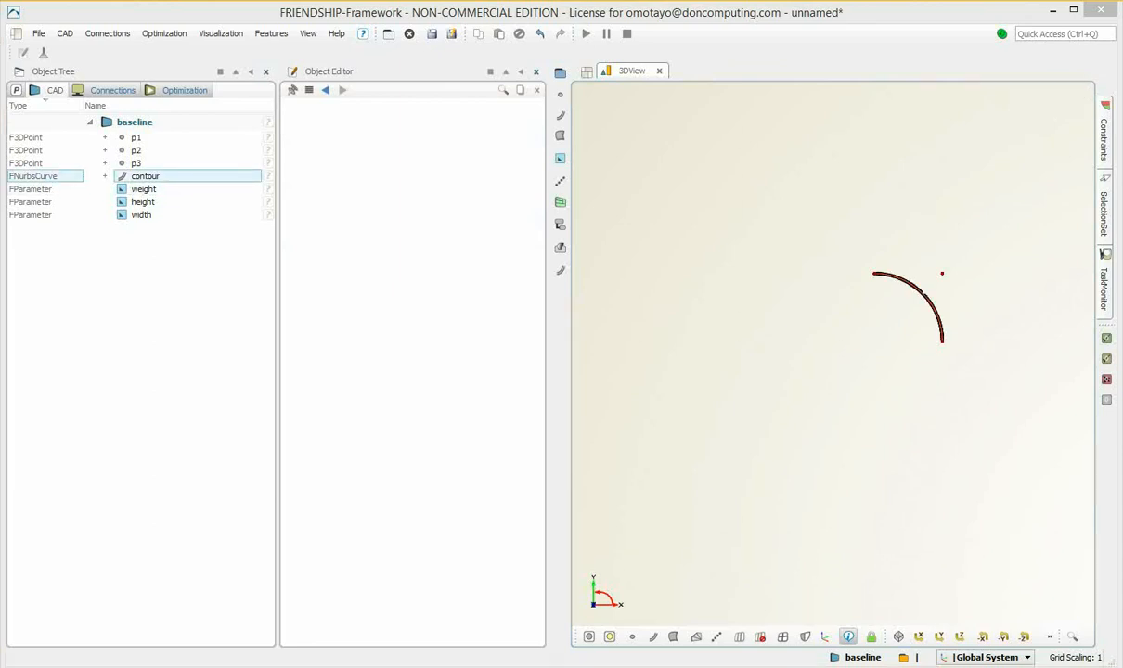
Create an image curve with contour as its source and name it contour2
left_click(145, 175)
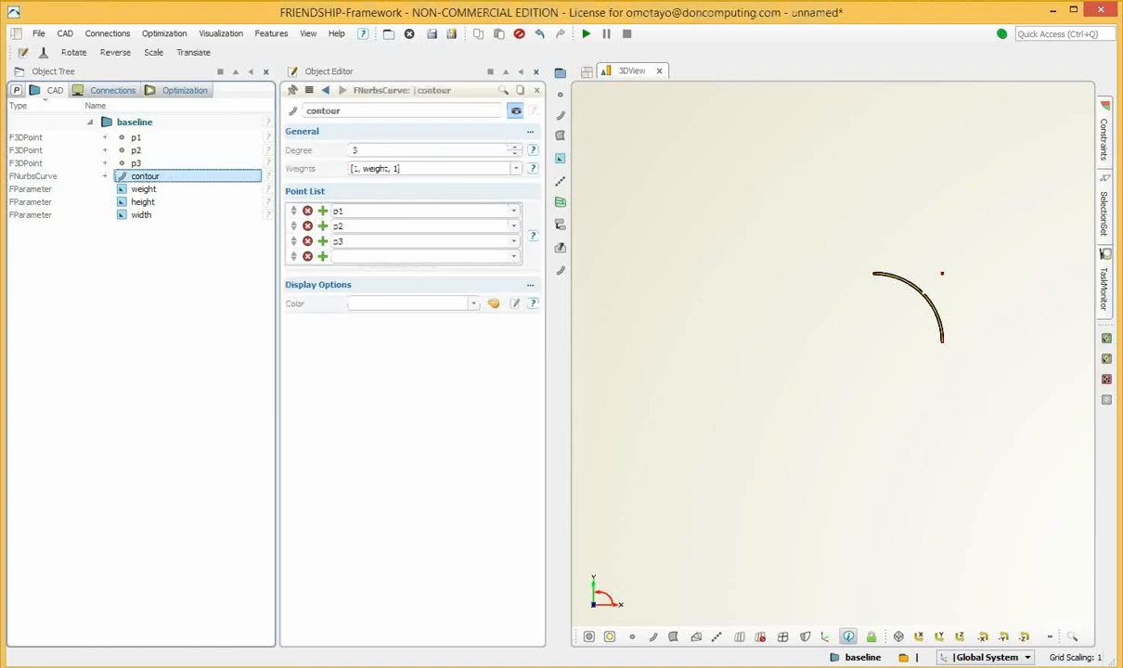
left_click(65, 34)
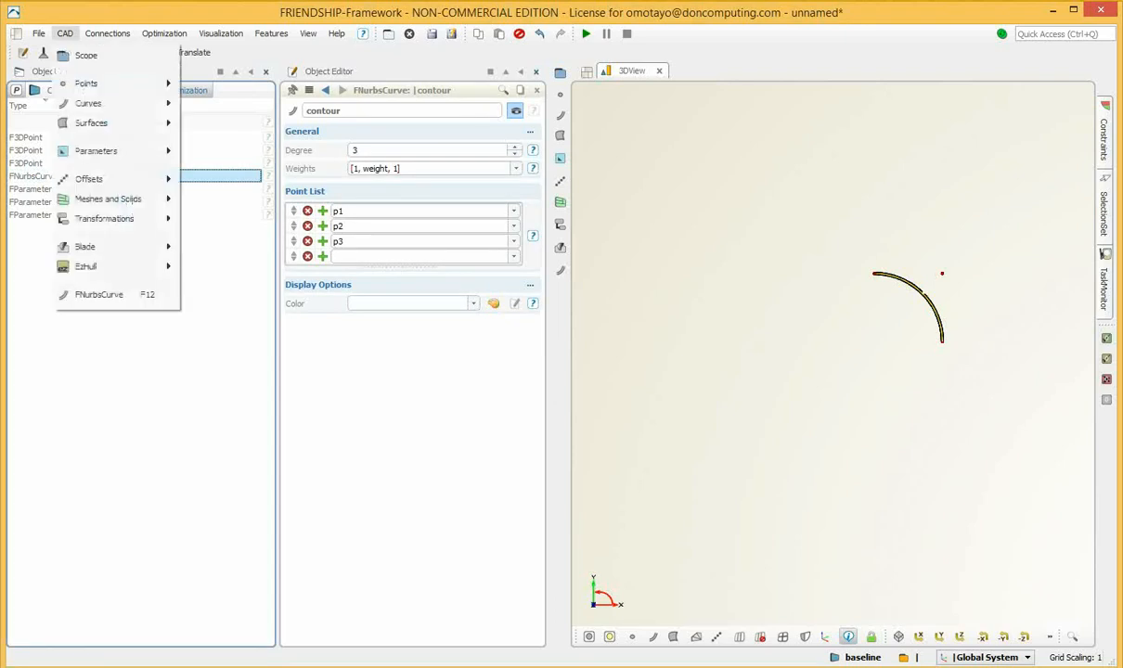
mouse_move(88, 103)
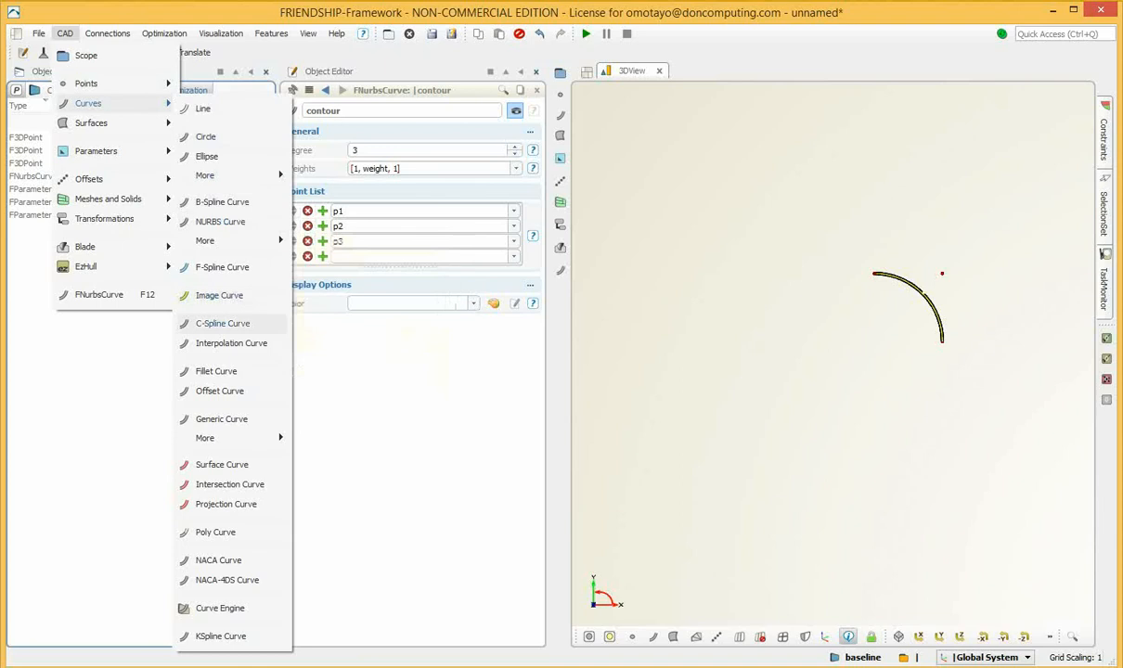
left_click(219, 295)
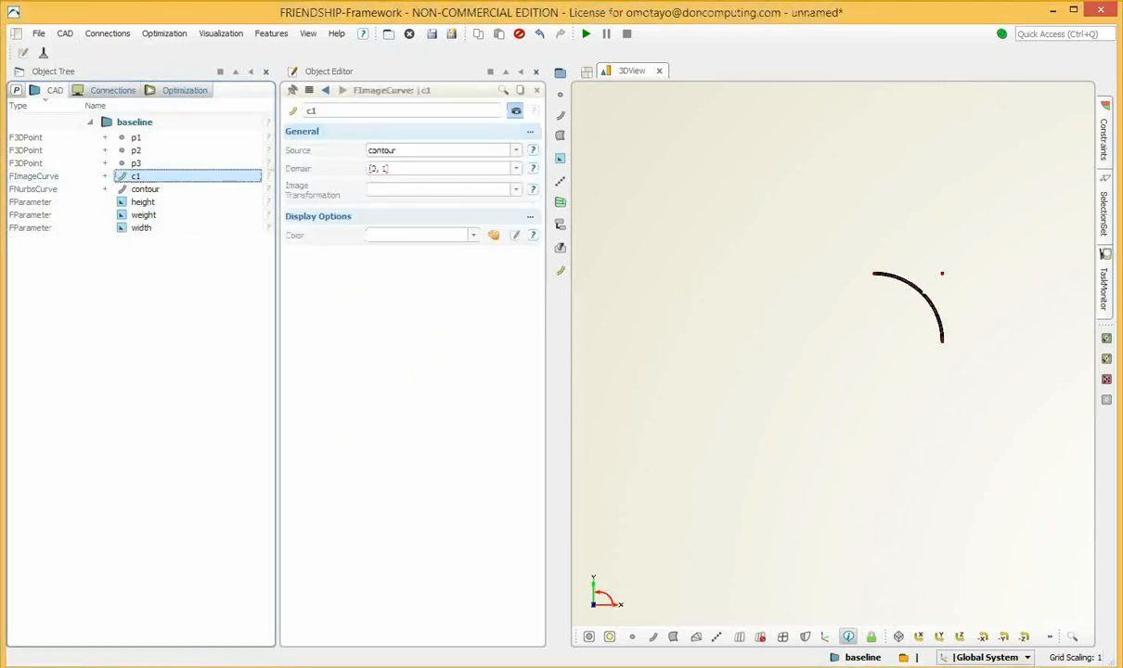
double_click(311, 111)
type("con")
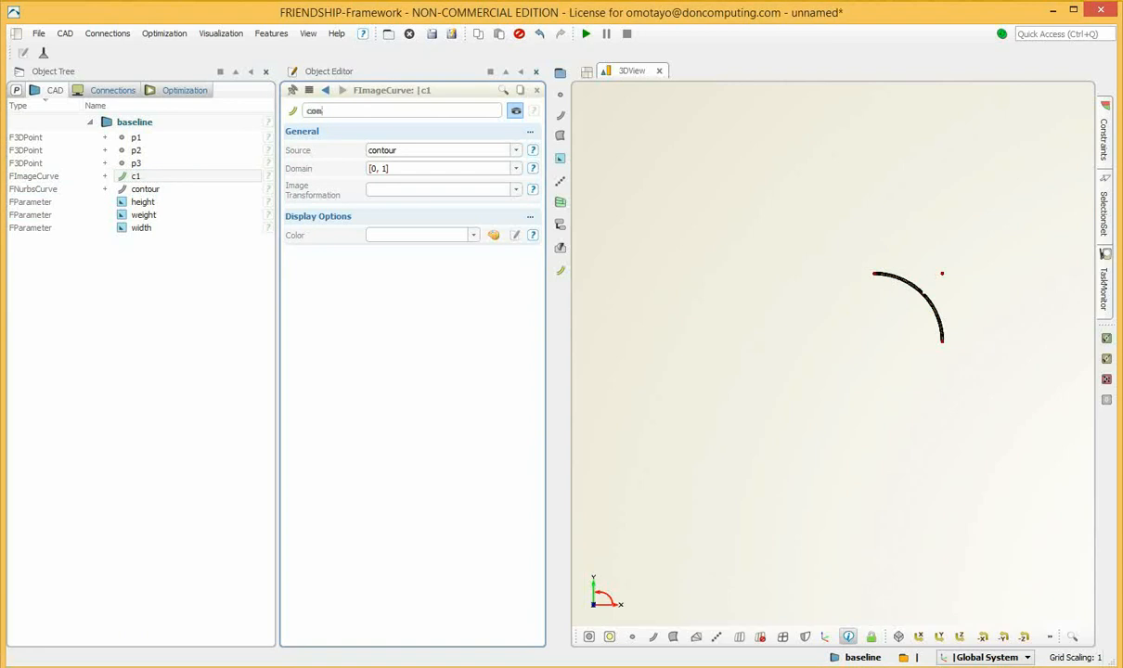
type("tour2")
key("Return")
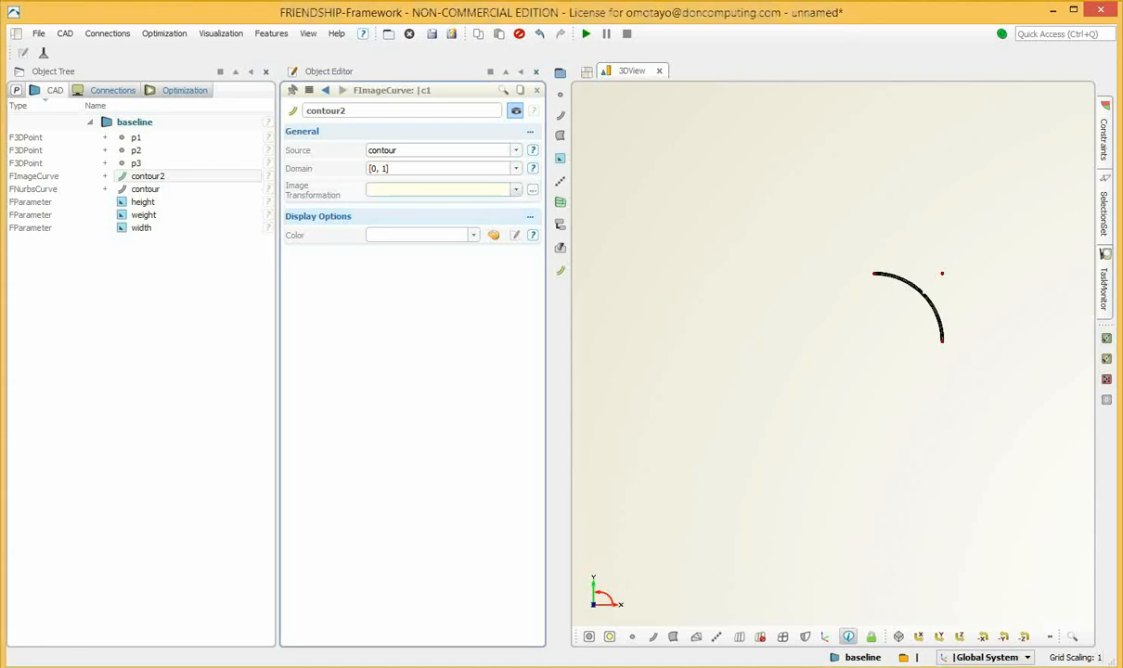
Assign a new scaling as the image transformation of contour2 and name it scale2
left_click(441, 189)
left_click(397, 204)
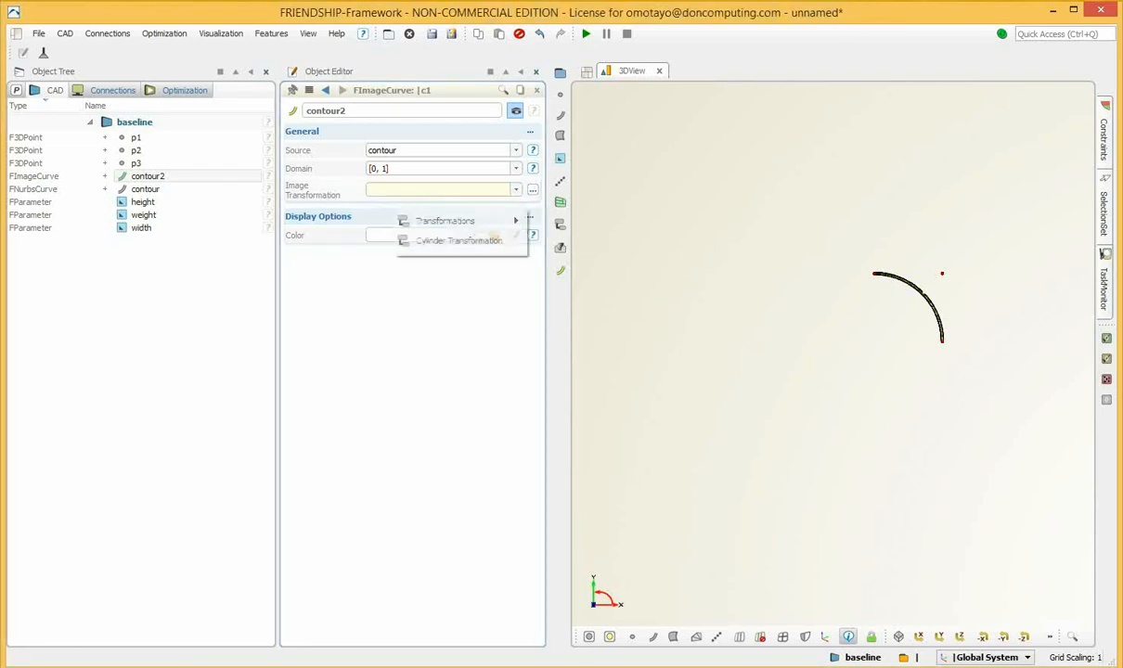
mouse_move(445, 221)
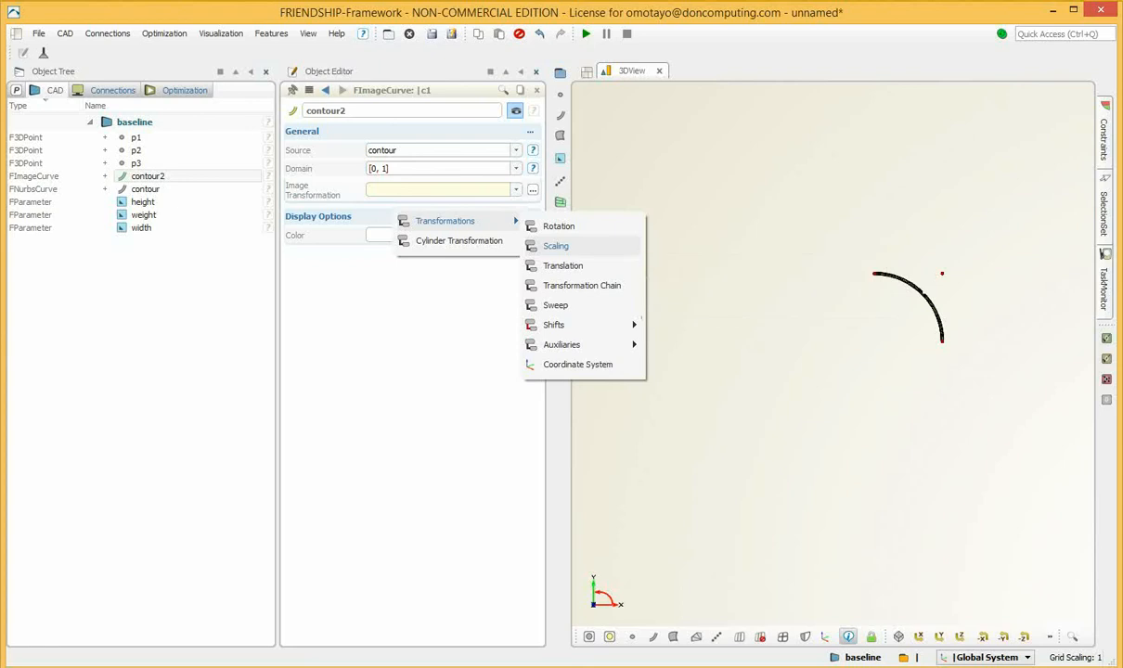
left_click(556, 246)
left_click(137, 240)
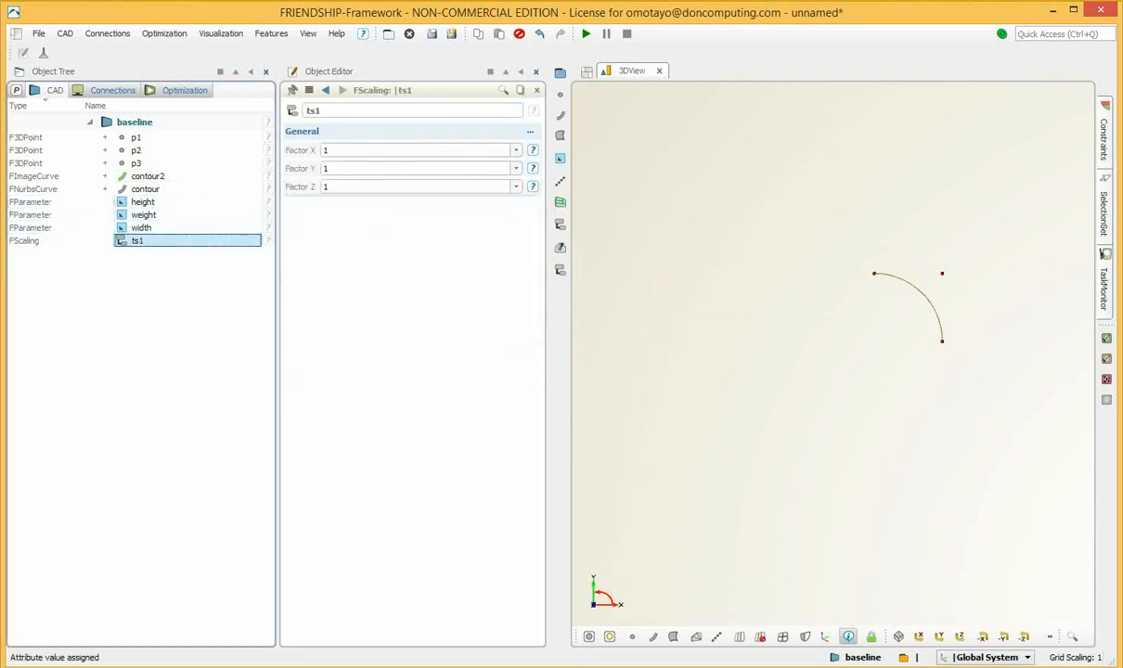
double_click(314, 110)
type("scale2")
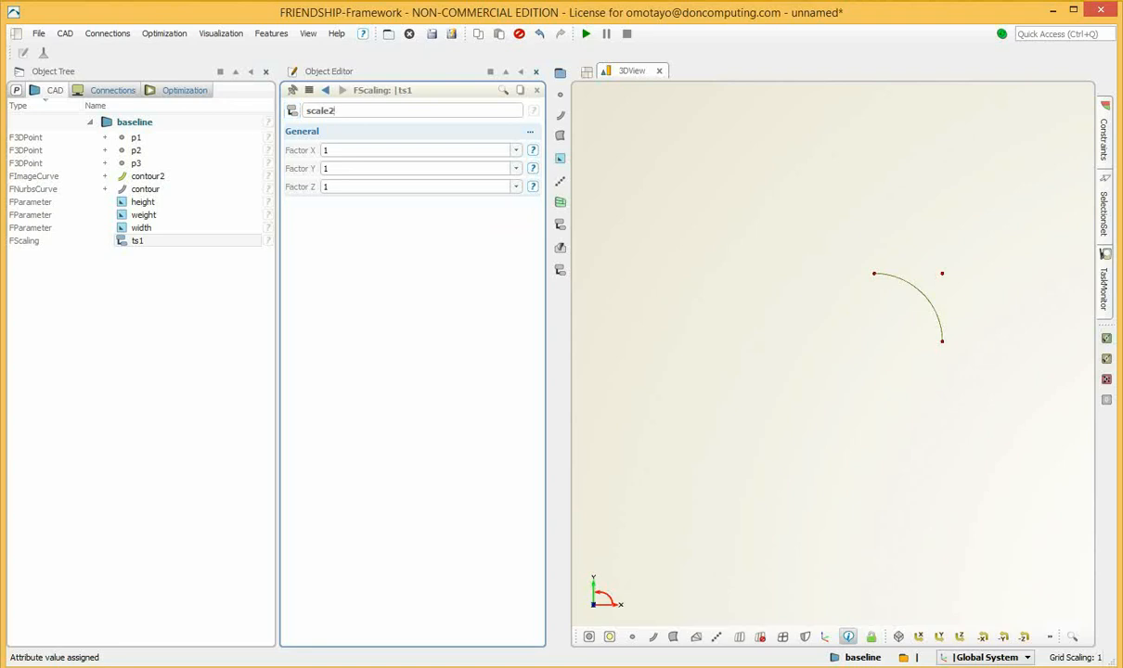
key("Return")
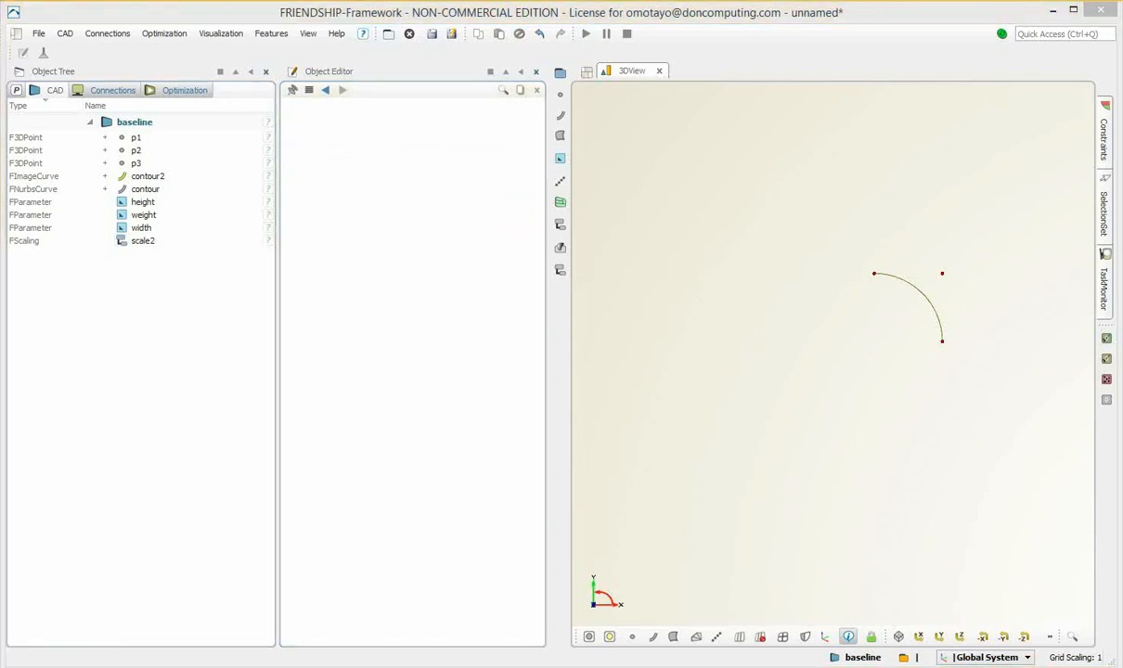
Set the Y factor of scale2 to -1 to mirror contour2 across the X axis
left_click(142, 240)
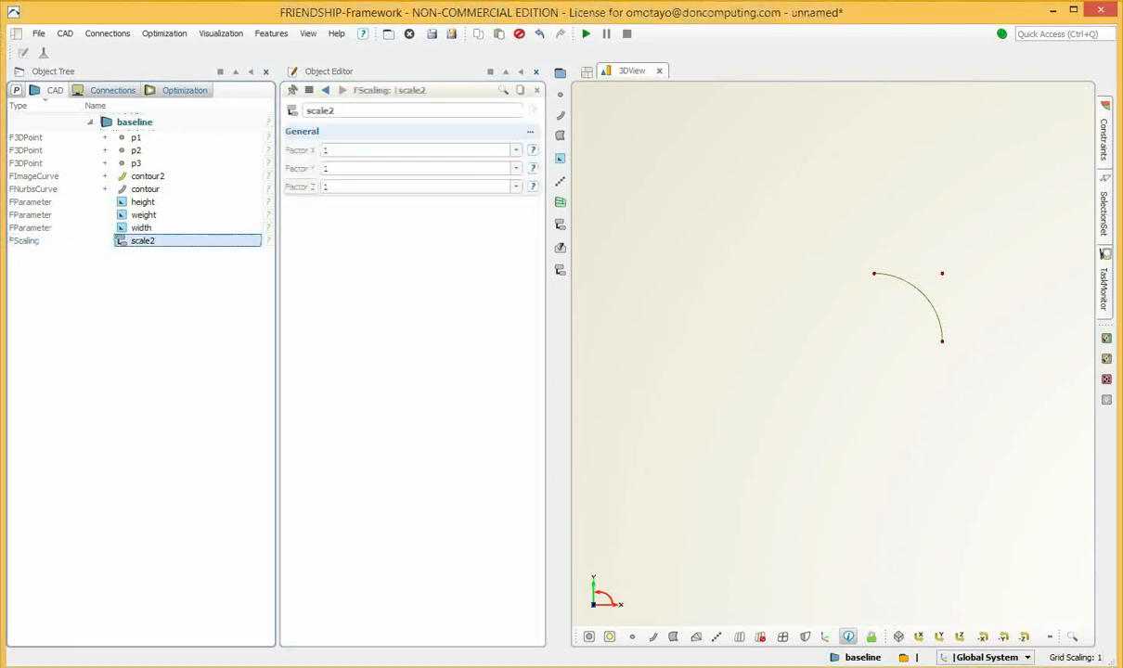
left_click(327, 168)
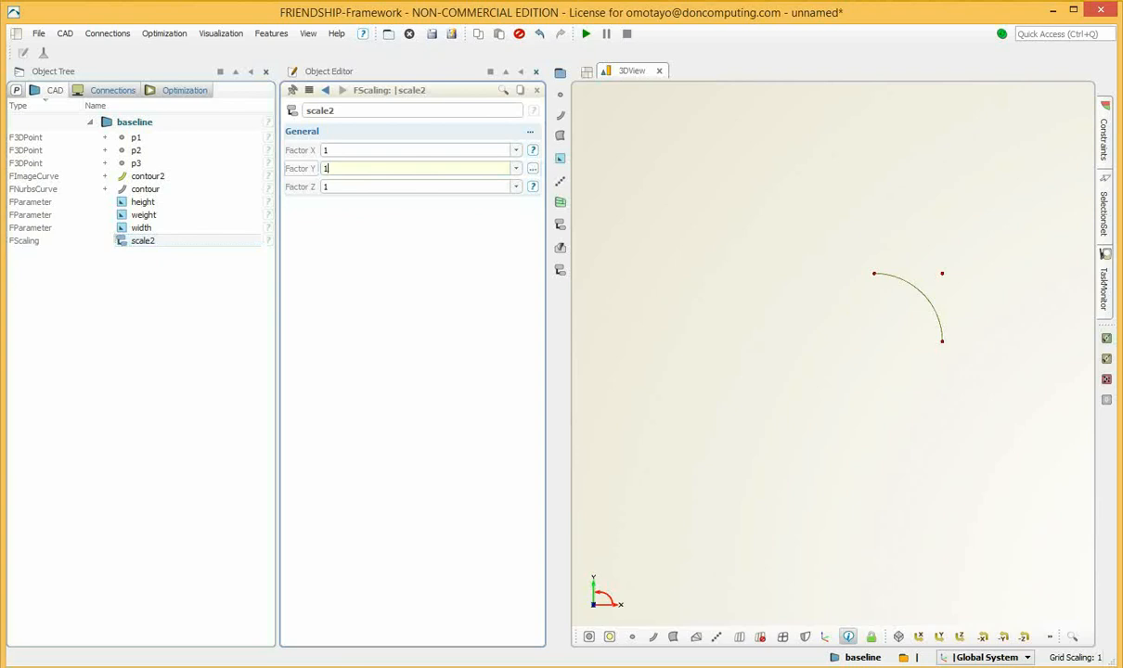
key("BackSpace")
type("-1")
key("Return")
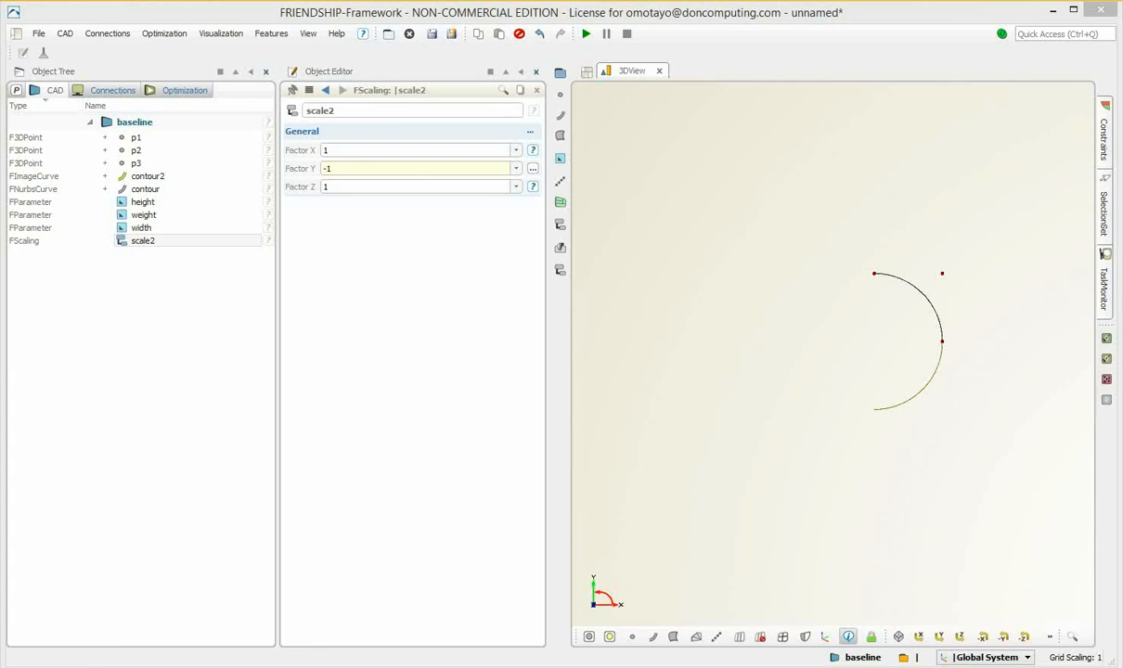
Copy contour2 together with its scaling scale2 and paste both into the baseline scope
left_click(148, 175)
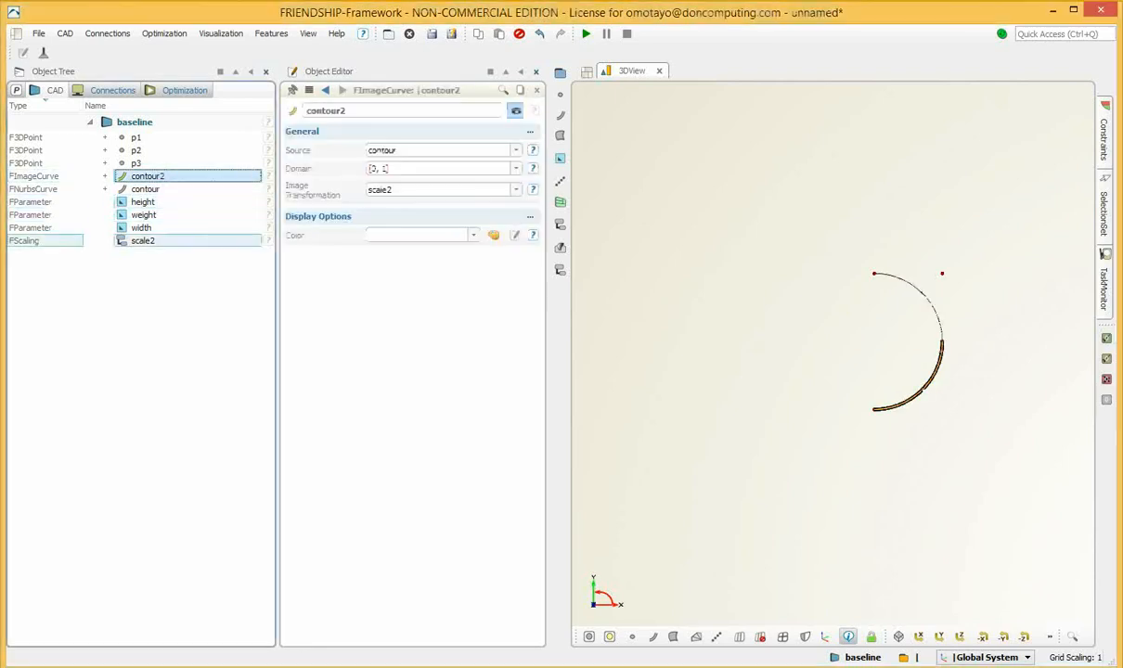
left_click(142, 240, "ctrl")
right_click(161, 171)
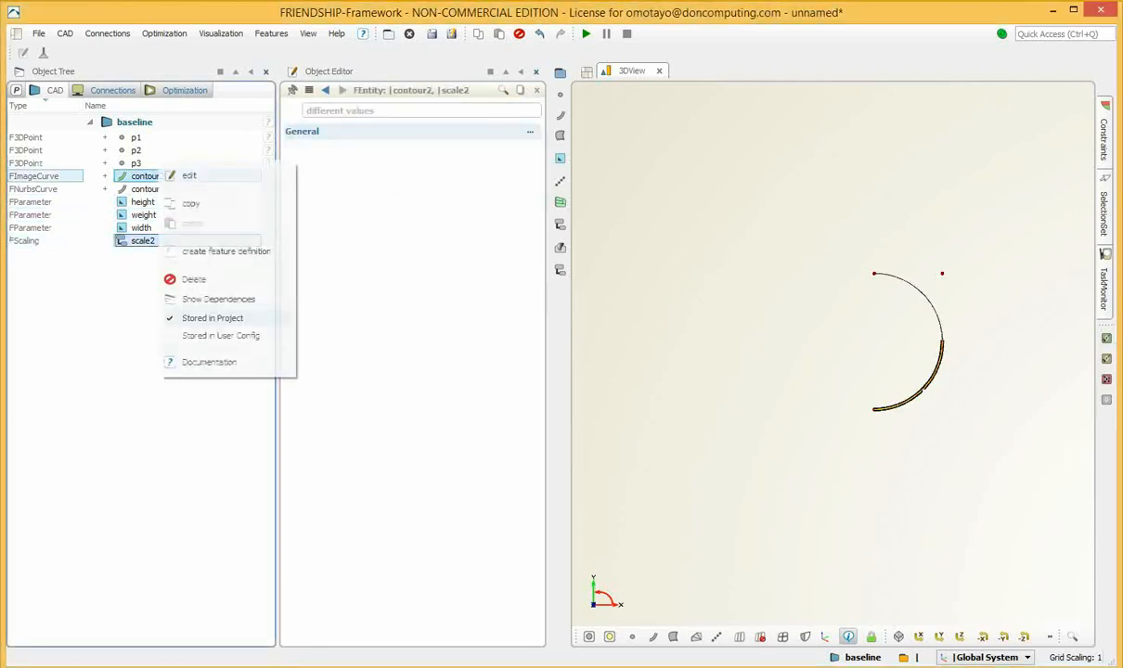
left_click(191, 203)
left_click(130, 122)
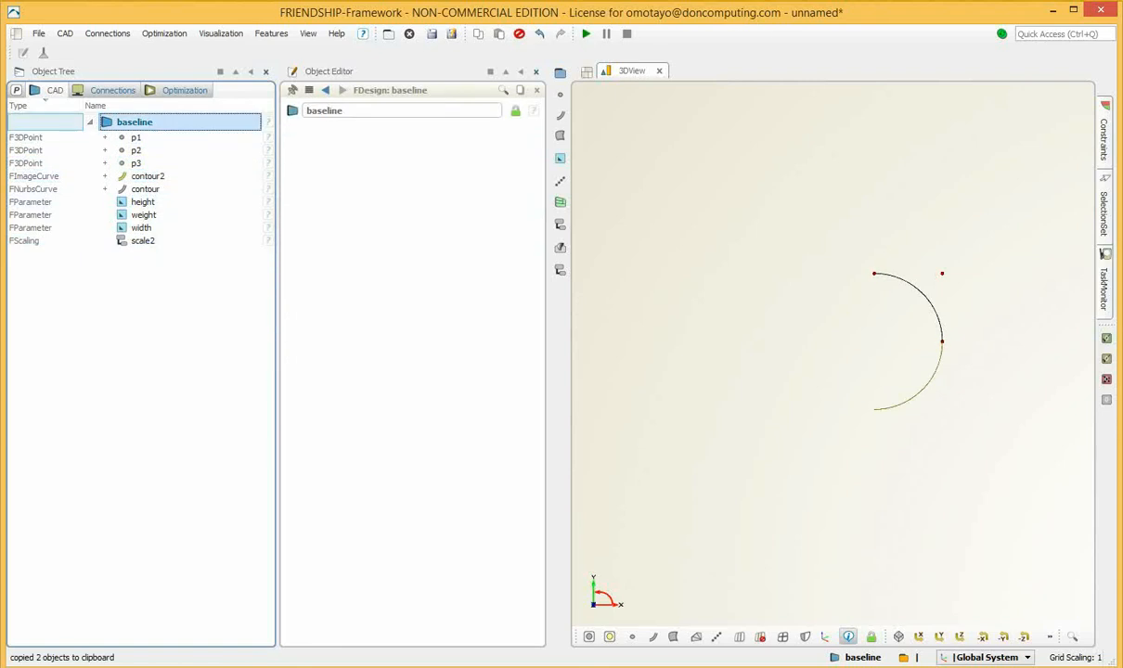
right_click(136, 116)
left_click(169, 168)
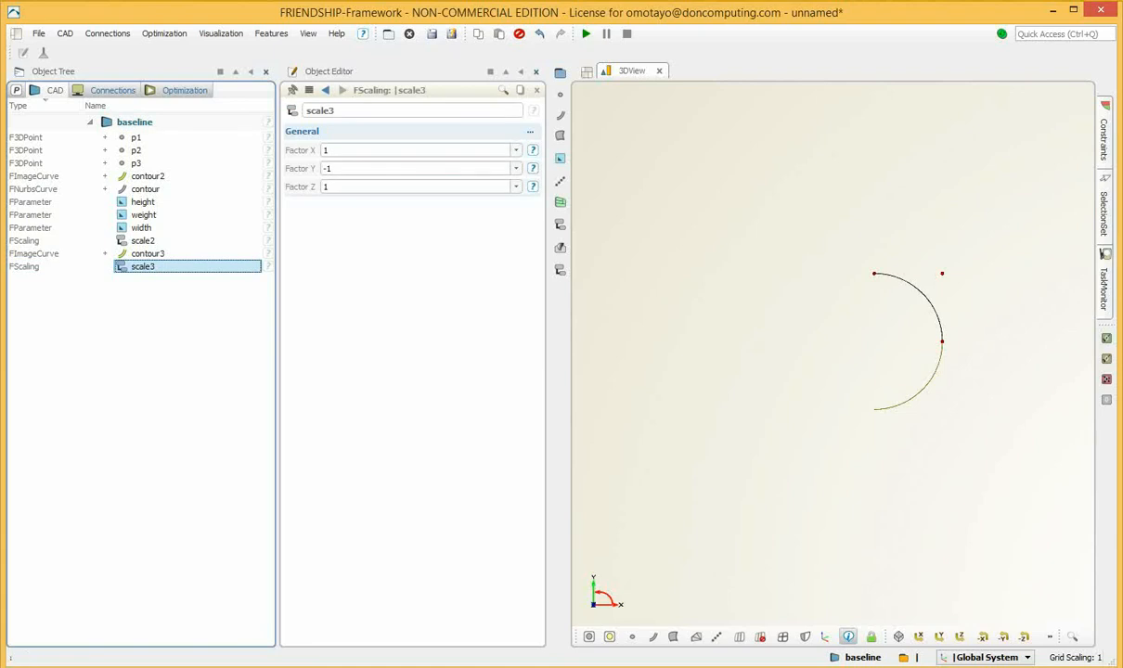
Set the X factor of scale3 to -1 so contour3 is mirrored across both axes
left_click(325, 150)
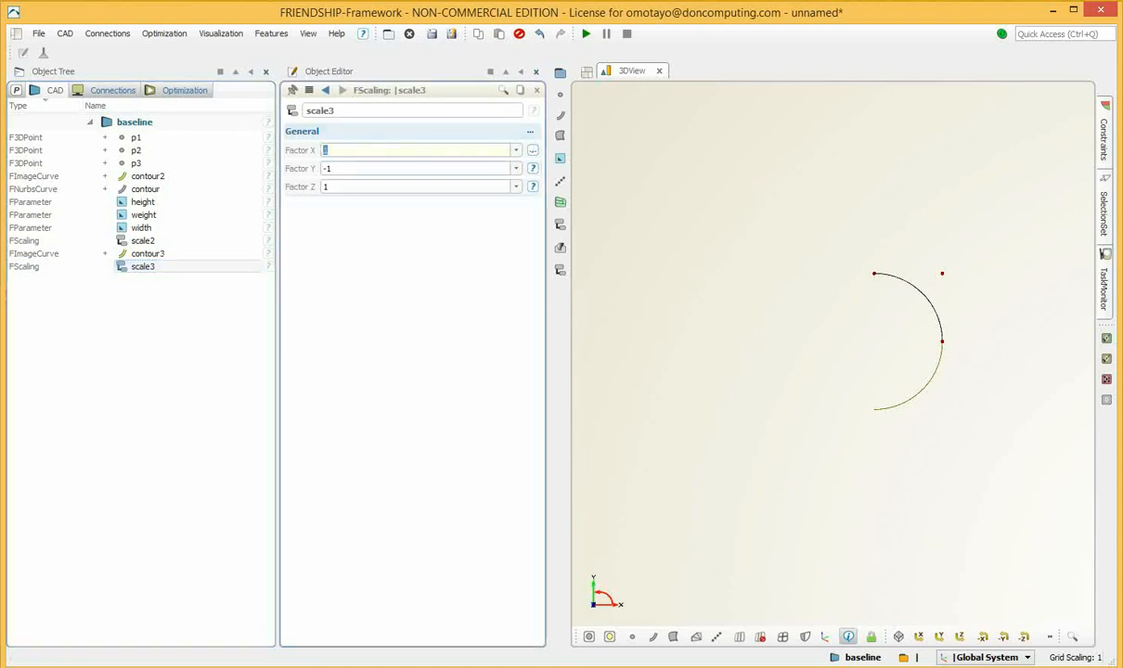
type("-1")
key("Return")
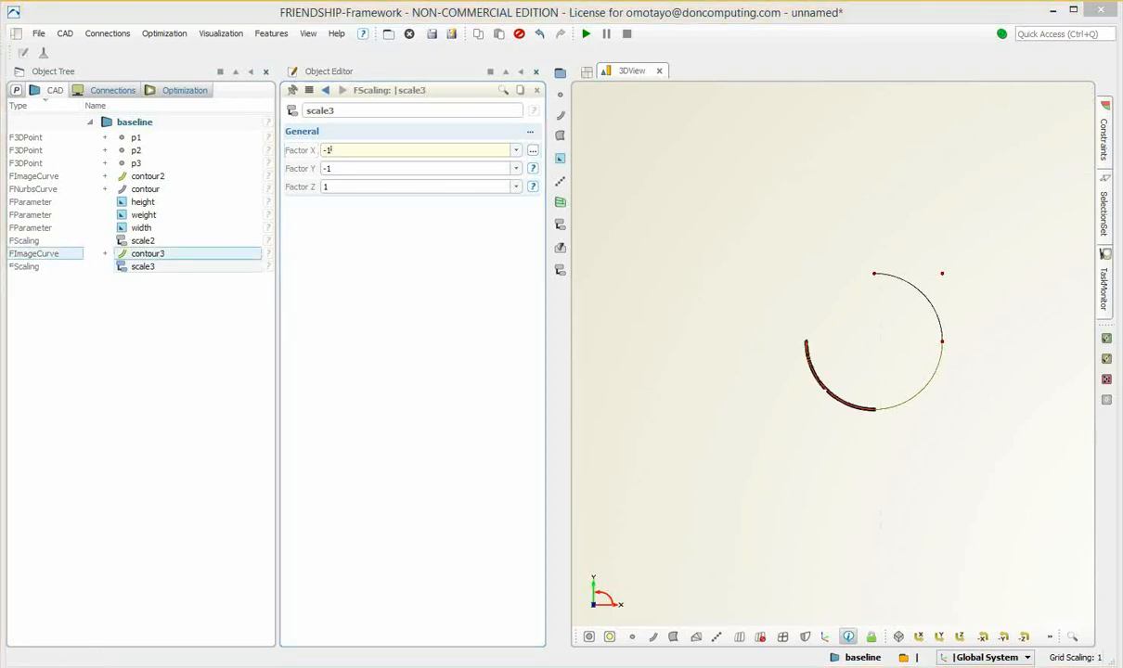
Duplicate contour2 and scale2 once more in baseline for the remaining quarter of the contour
left_click(147, 175)
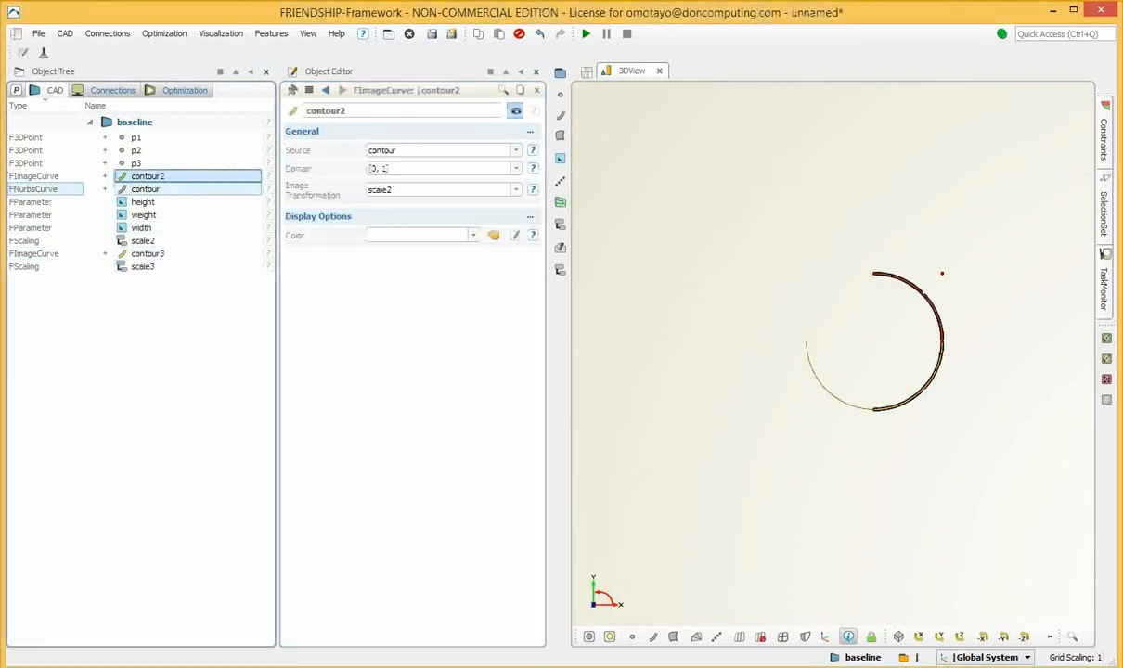
left_click(145, 188, "ctrl")
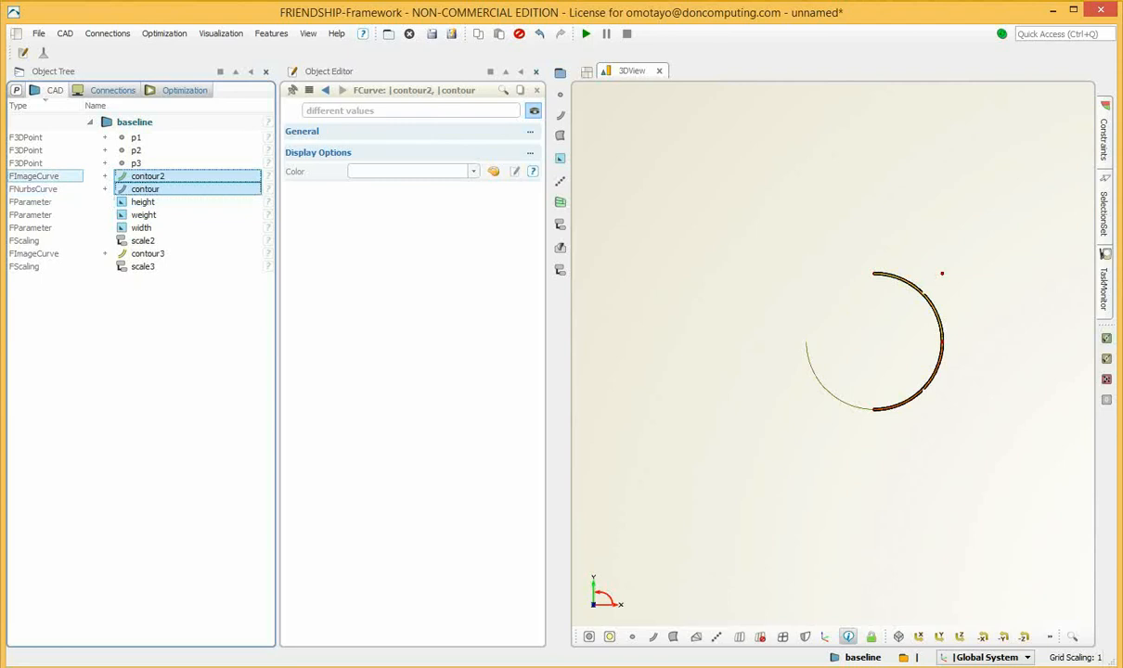
left_click(147, 175)
left_click(143, 240, "ctrl")
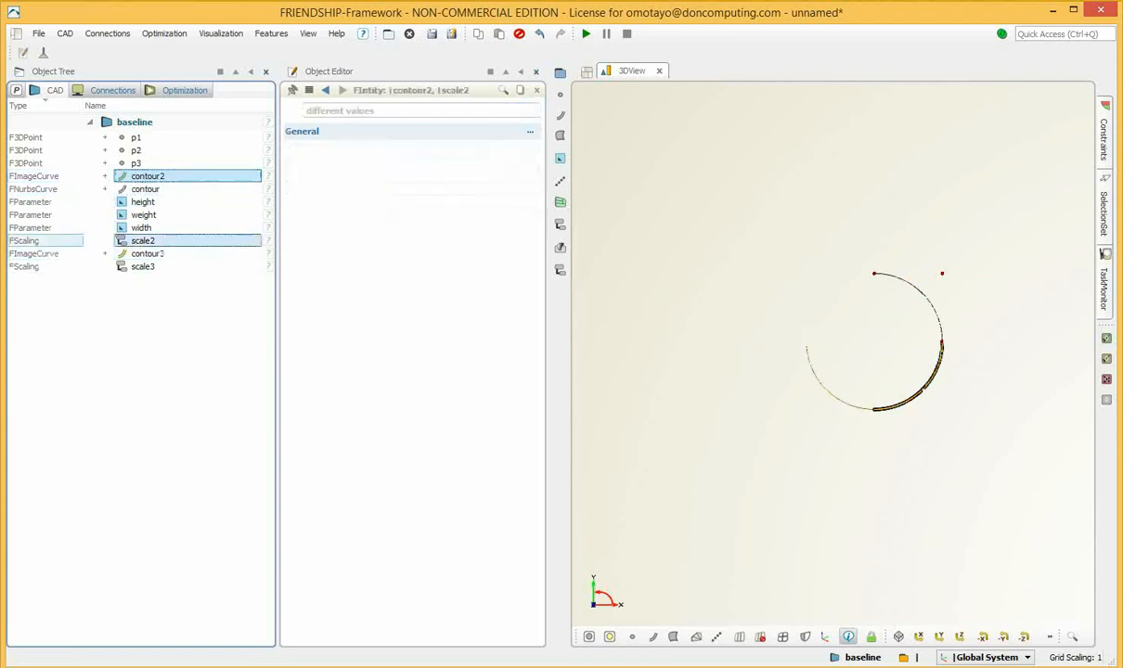
right_click(178, 171)
left_click(209, 203)
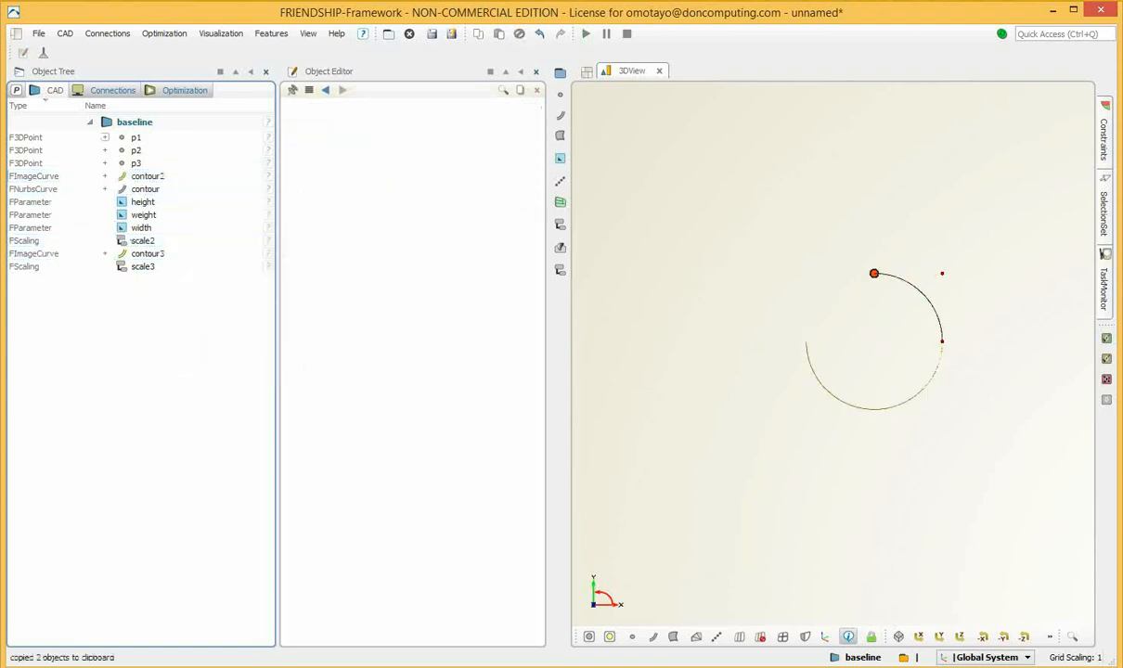
right_click(138, 121)
left_click(172, 168)
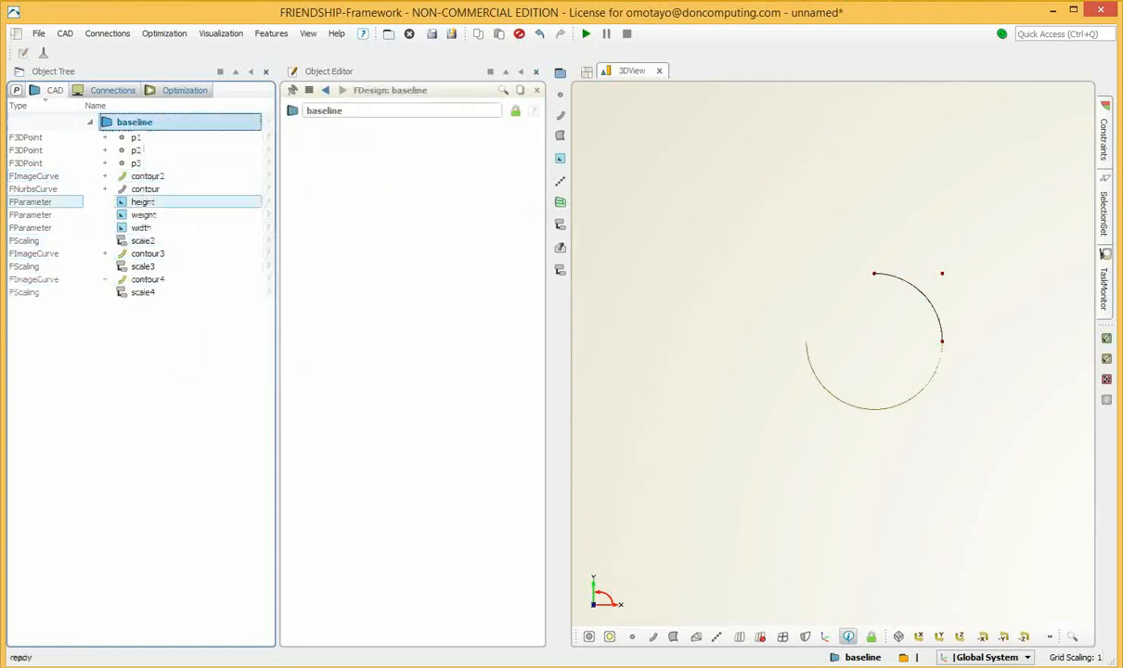
Set the X factor of scale4 to -1 and its Y factor to 1
left_click(143, 293)
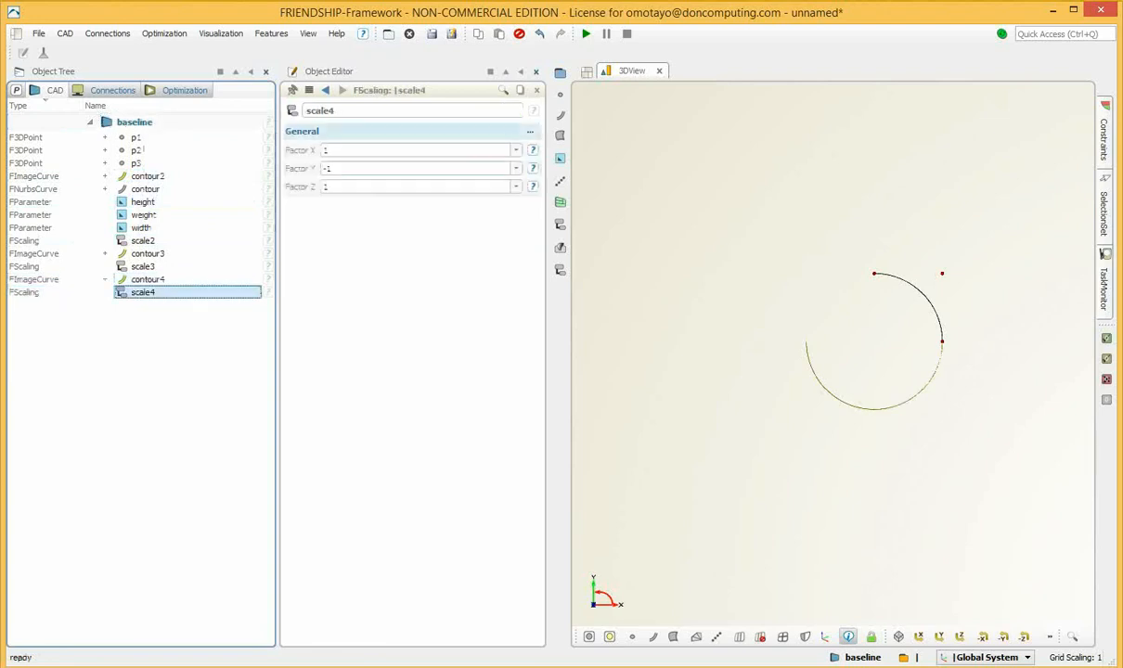
left_click(325, 149)
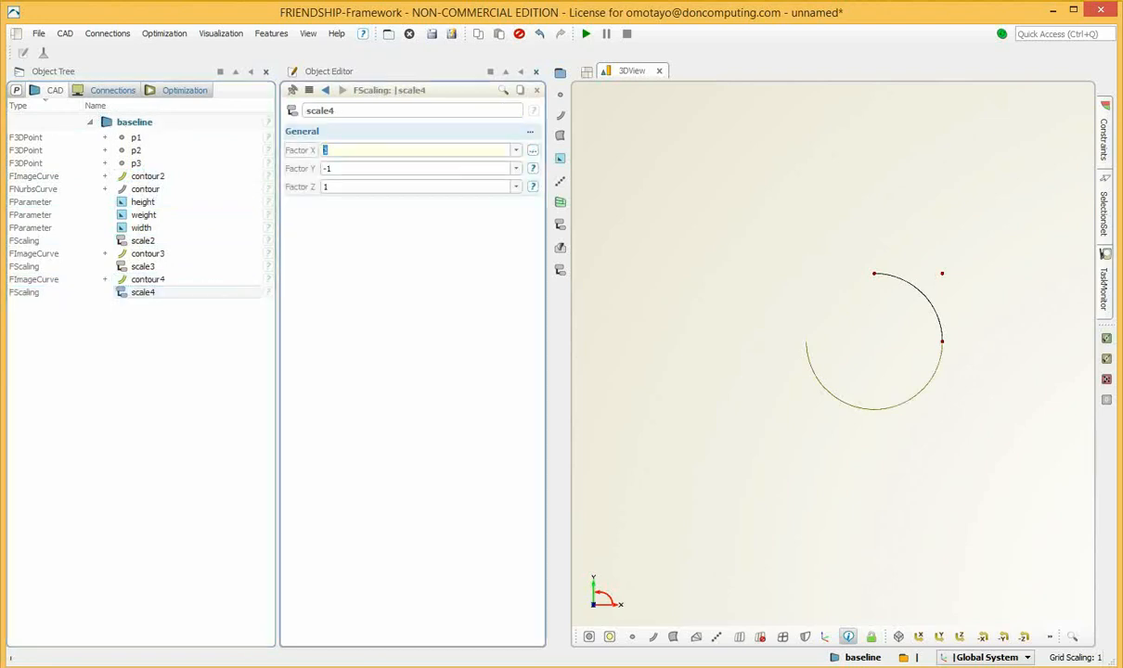
type("-1")
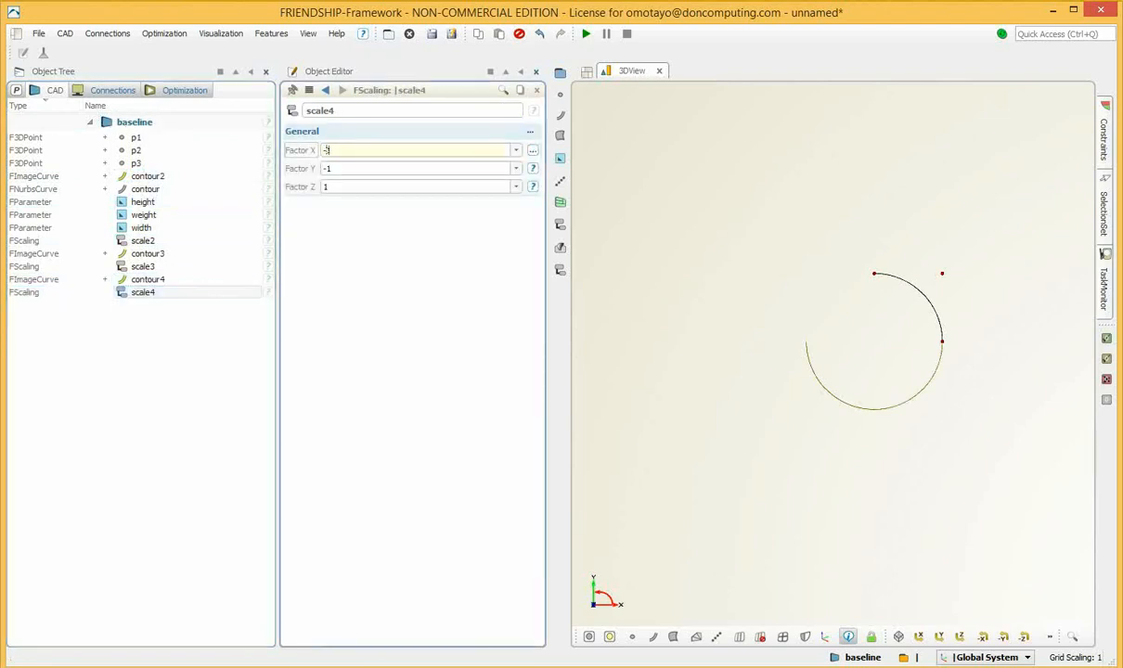
key("Return")
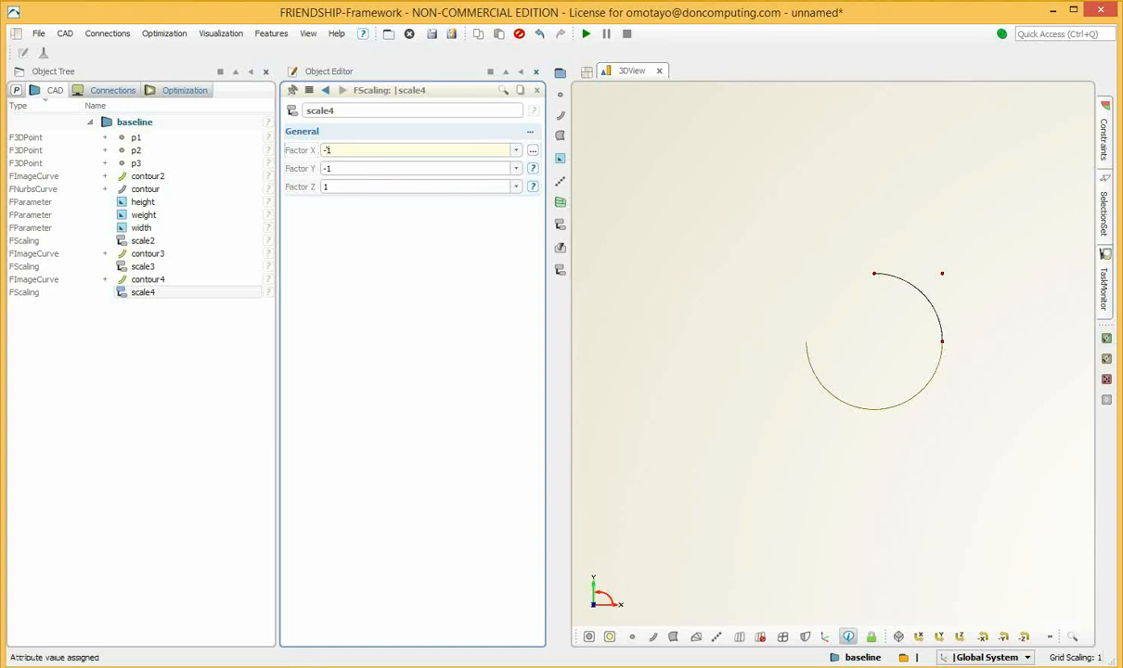
left_click(326, 168)
type("1")
key("Return")
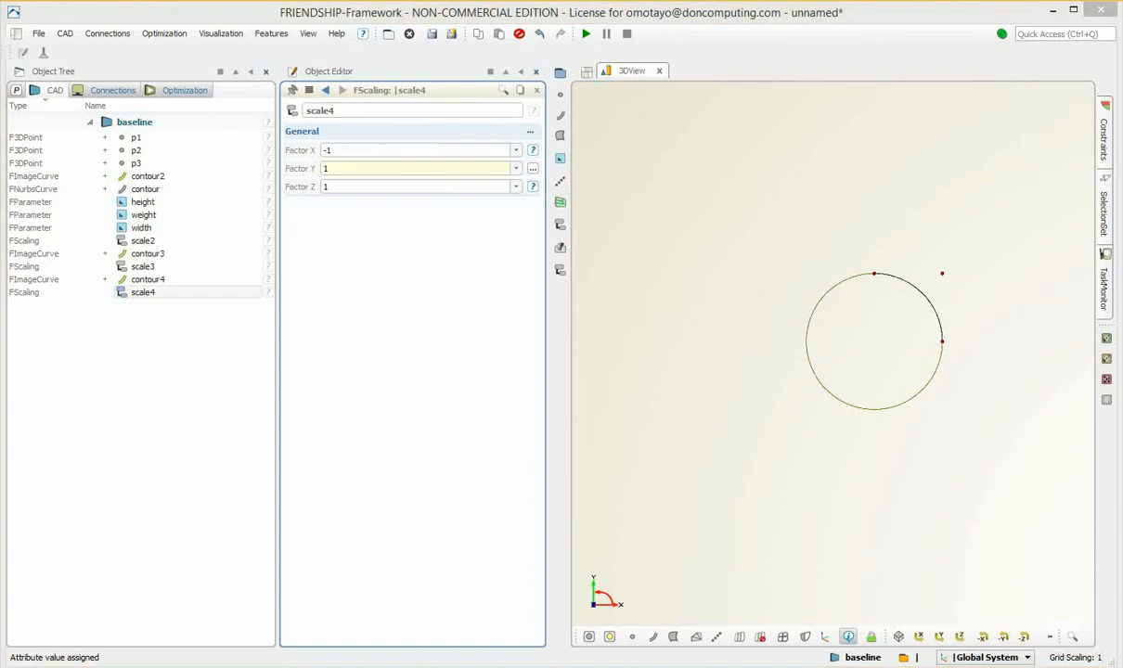
key("Escape")
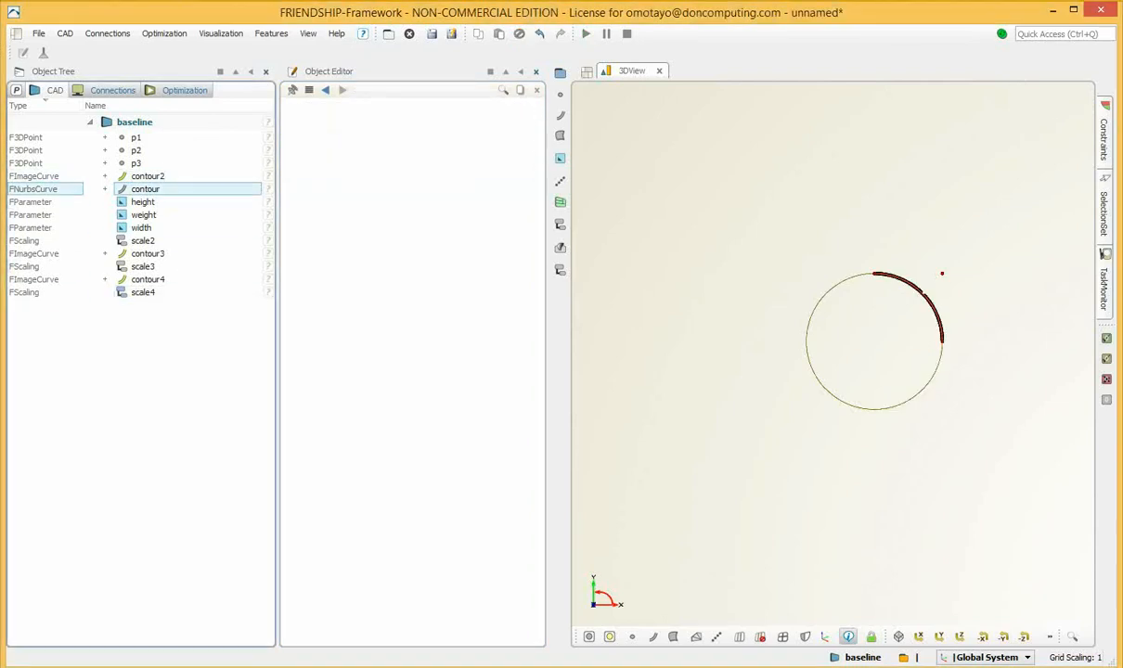
Create a poly curve from contour, contour2, contour3 and contour4, in that order
left_click(145, 189)
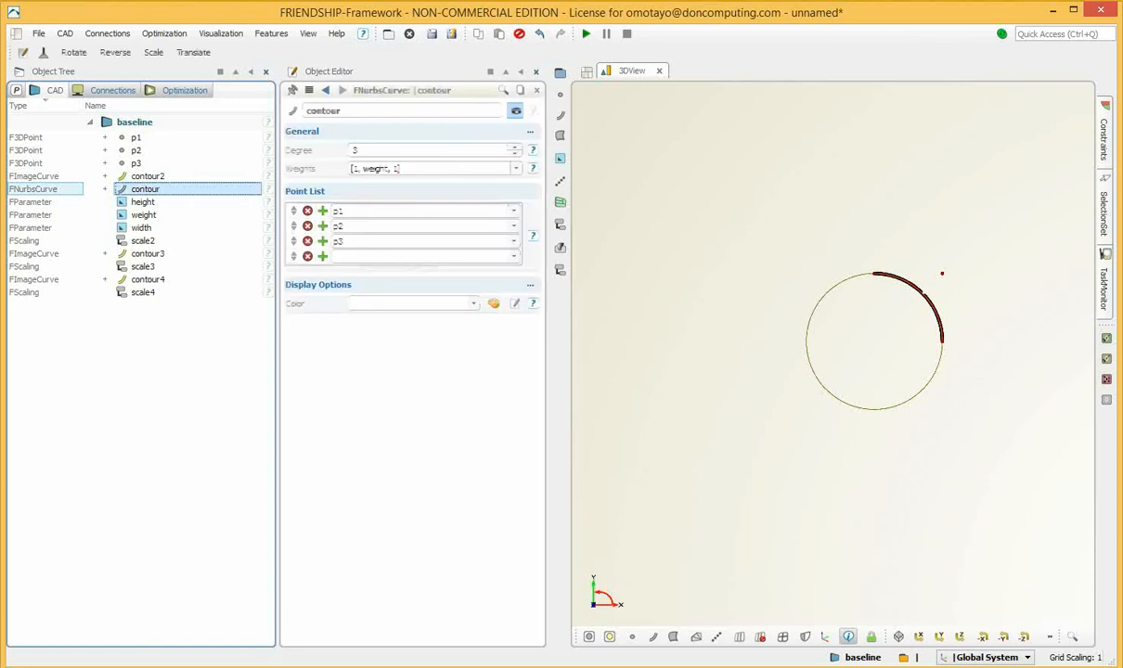
left_click(148, 176, "ctrl")
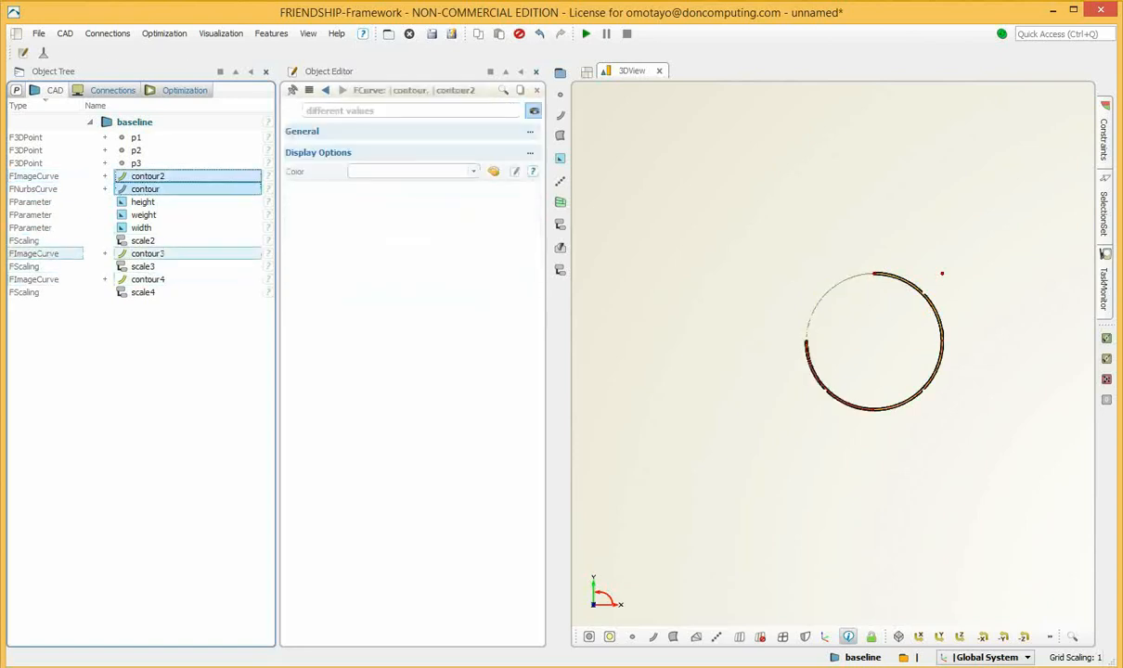
left_click(146, 253, "ctrl")
left_click(148, 280, "ctrl")
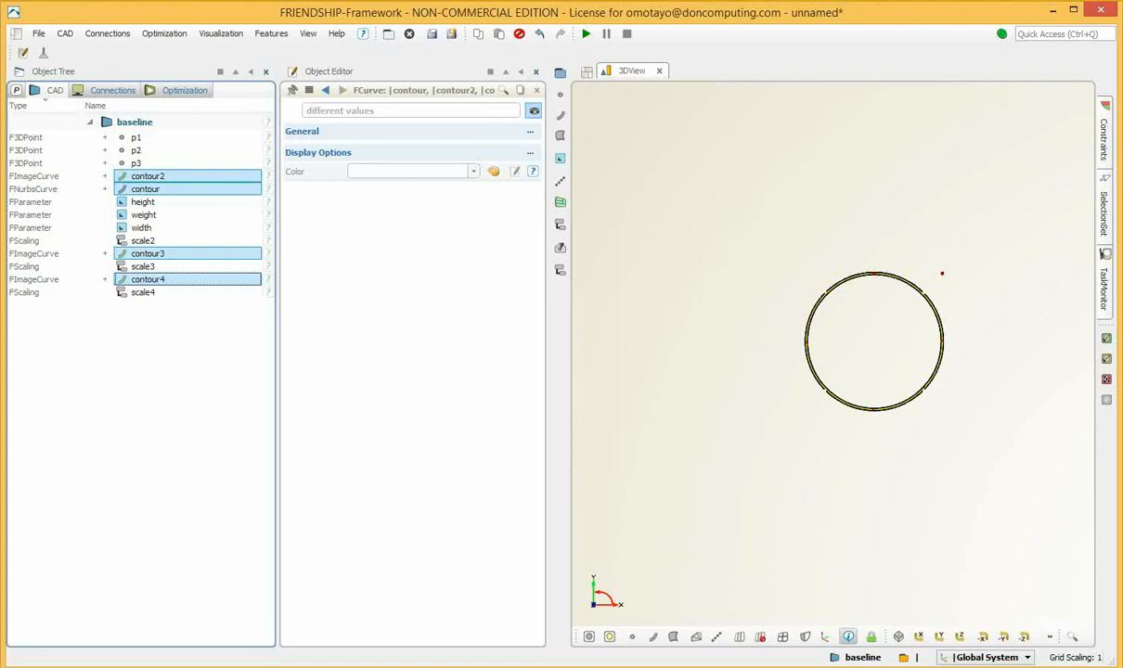
left_click(65, 34)
mouse_move(93, 103)
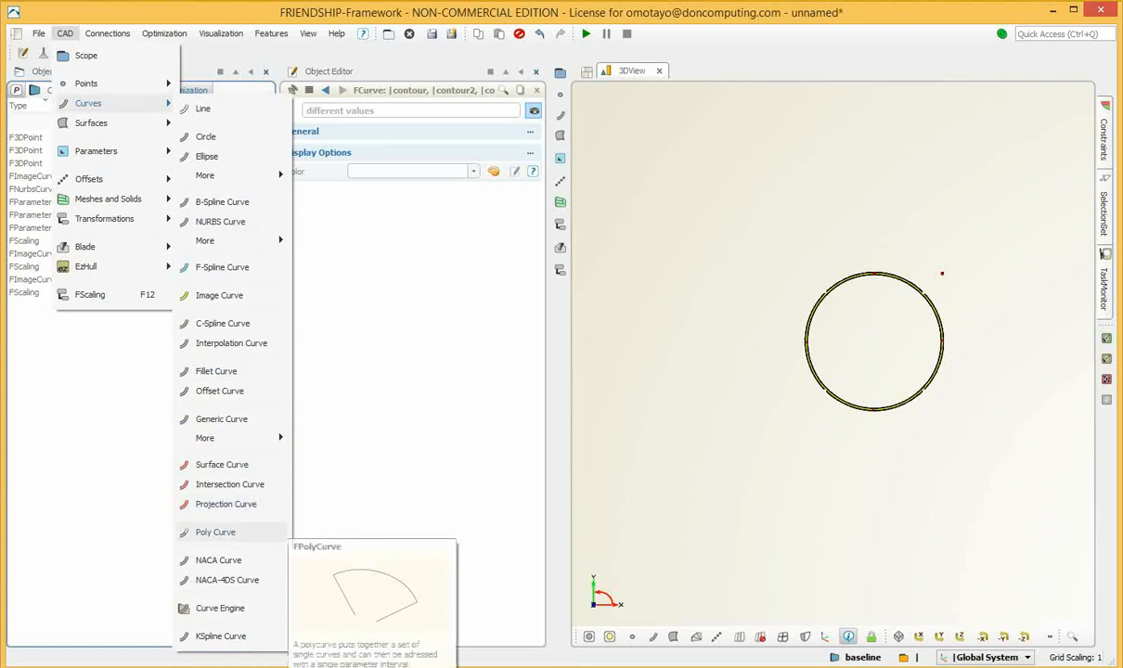
left_click(215, 532)
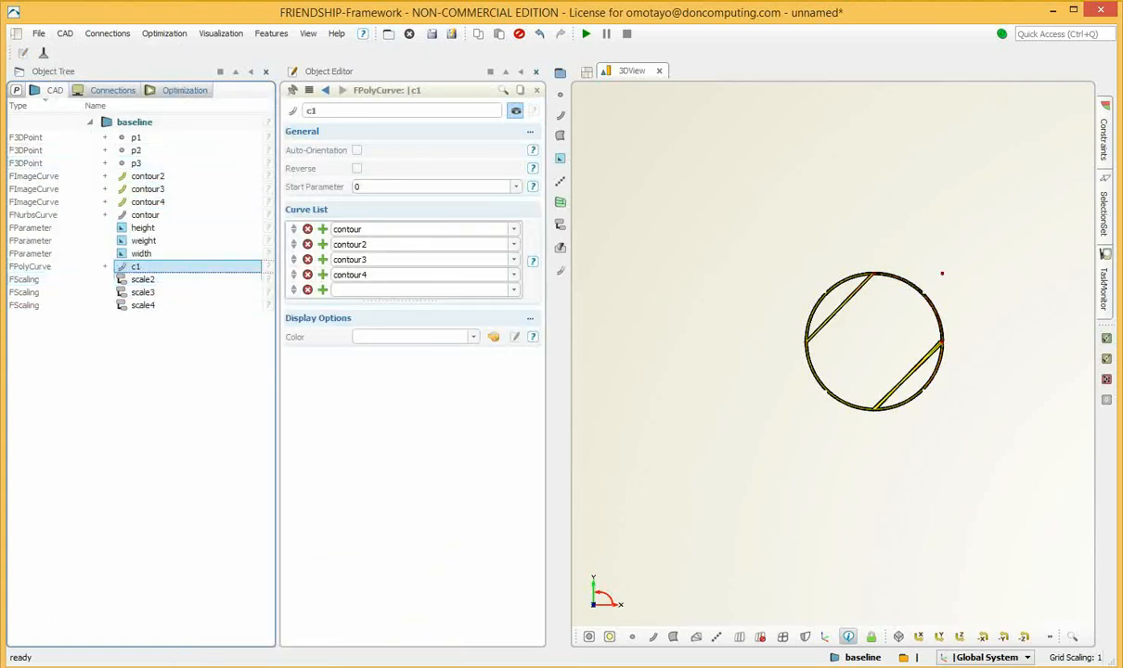
Name the poly curve totalcontour and enable its auto-orientation
double_click(312, 110)
type("tota")
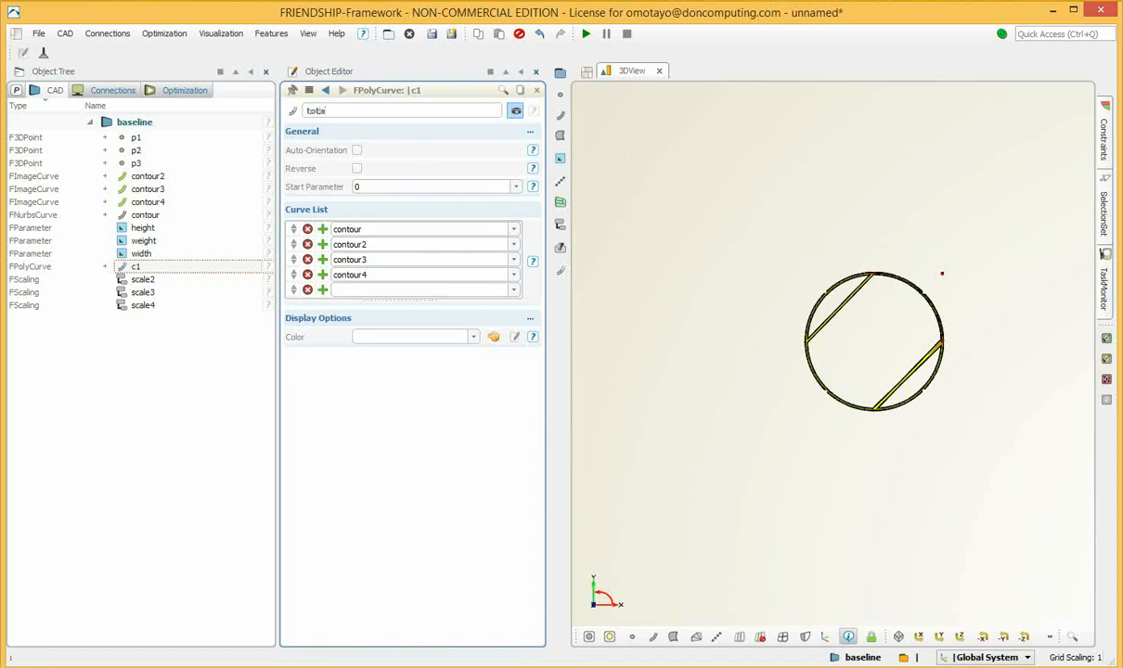
type("lcontour")
key("Return")
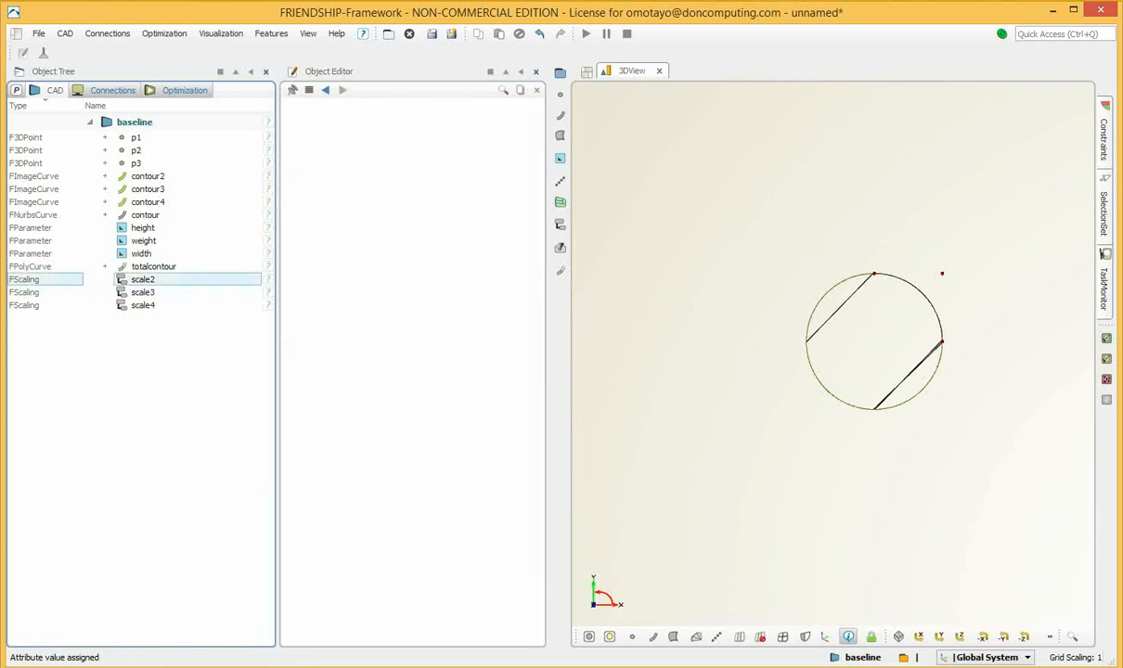
left_click(153, 266)
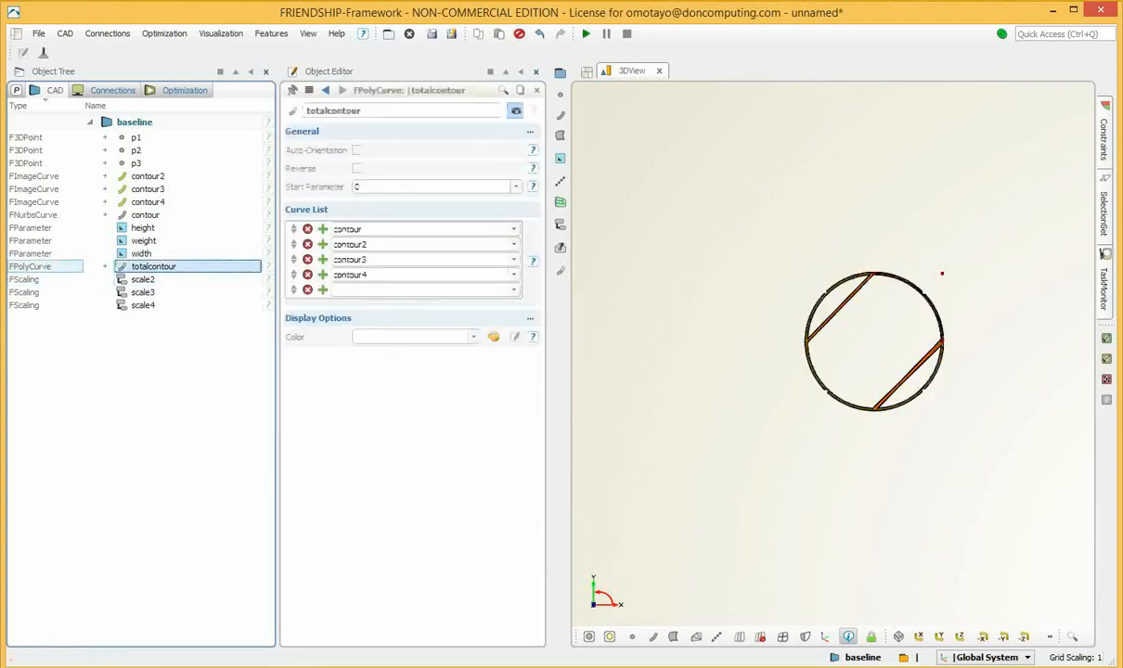
left_click(357, 149)
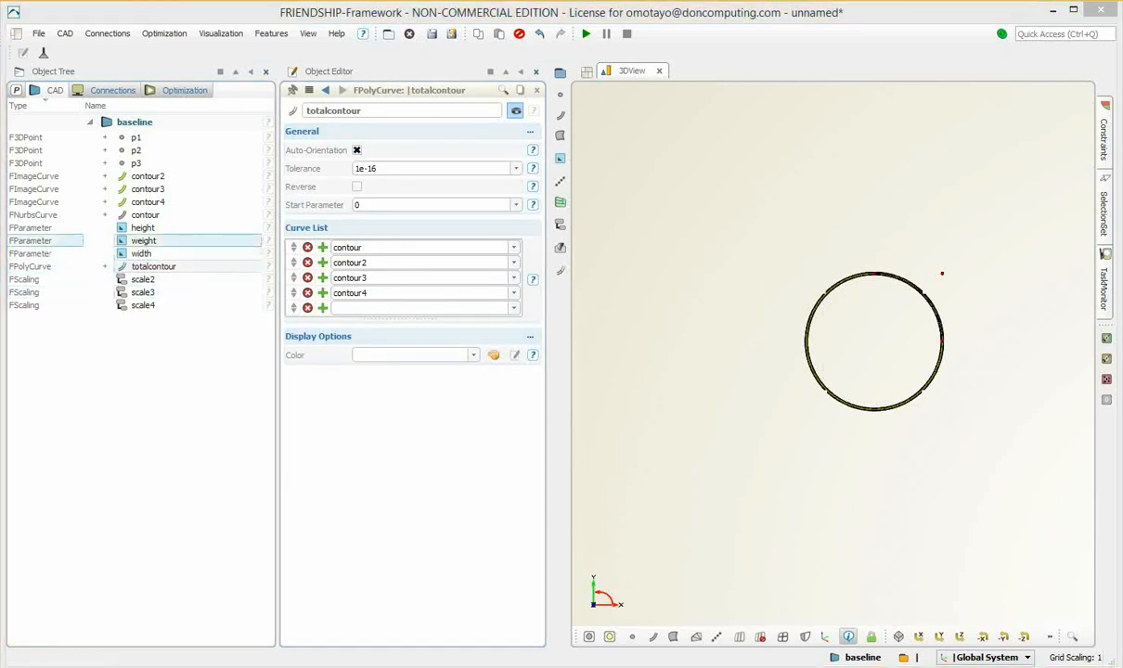
Test the contour with the height parameter set to 2, and undo the change
left_click(135, 240)
left_click(133, 214)
left_click(142, 227)
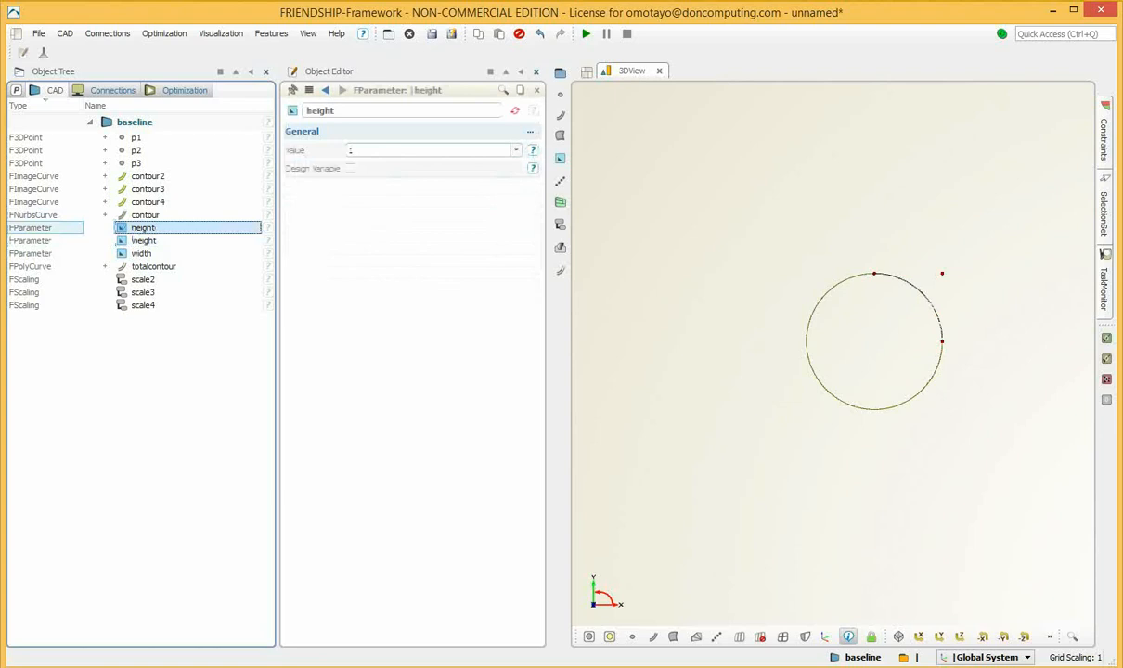
double_click(350, 149)
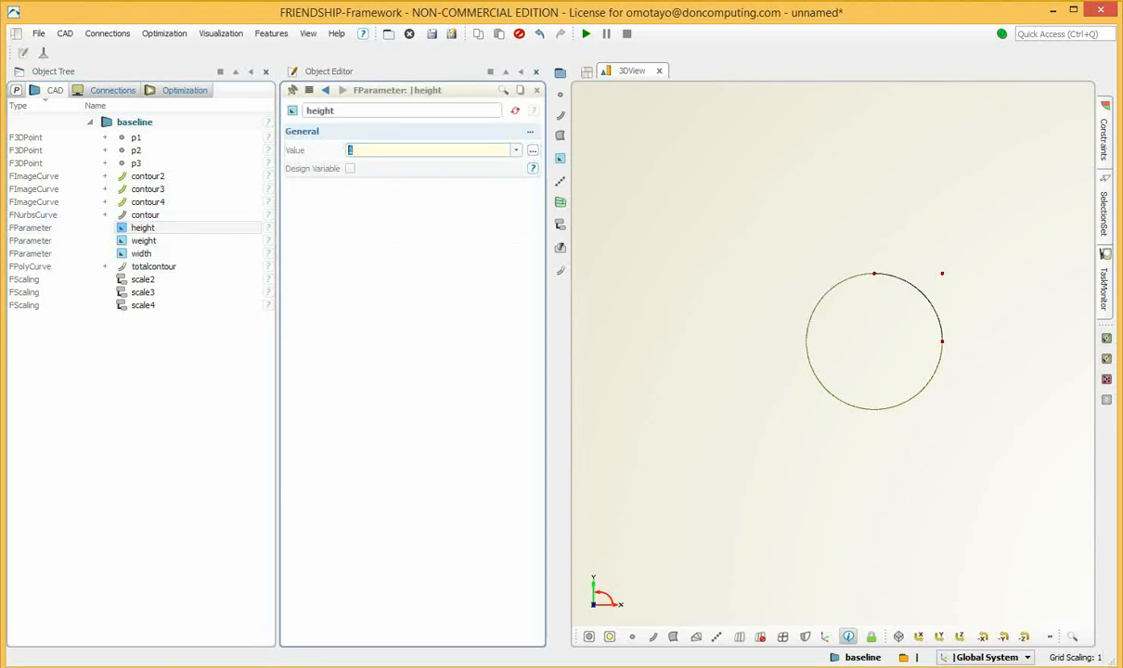
type("2")
key("Return")
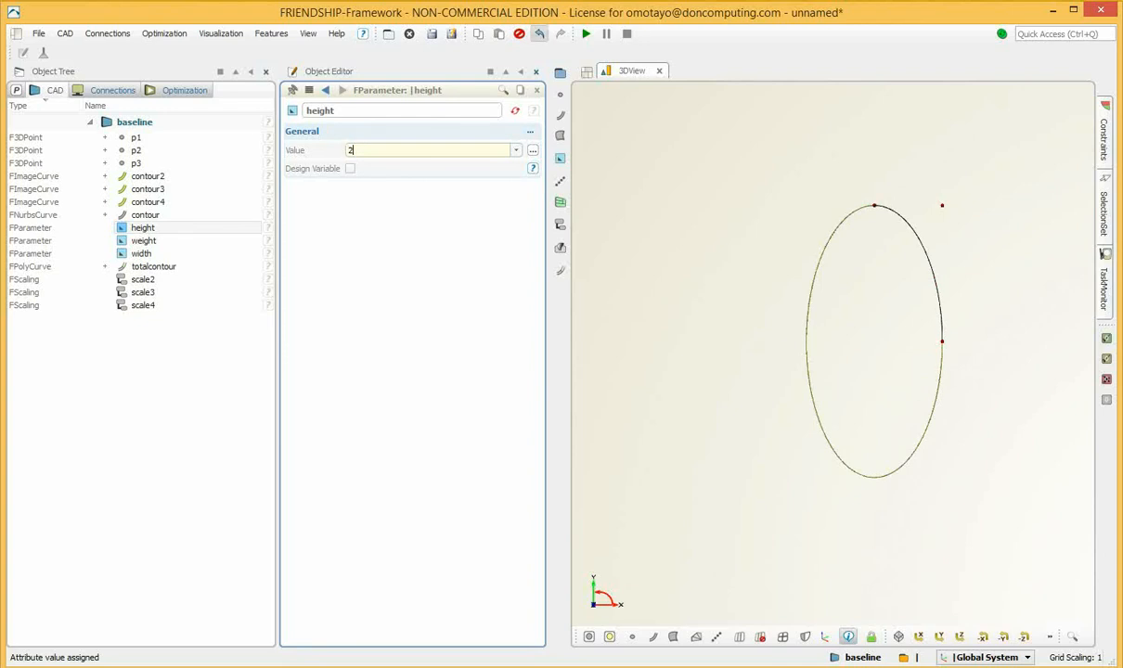
left_click(539, 34)
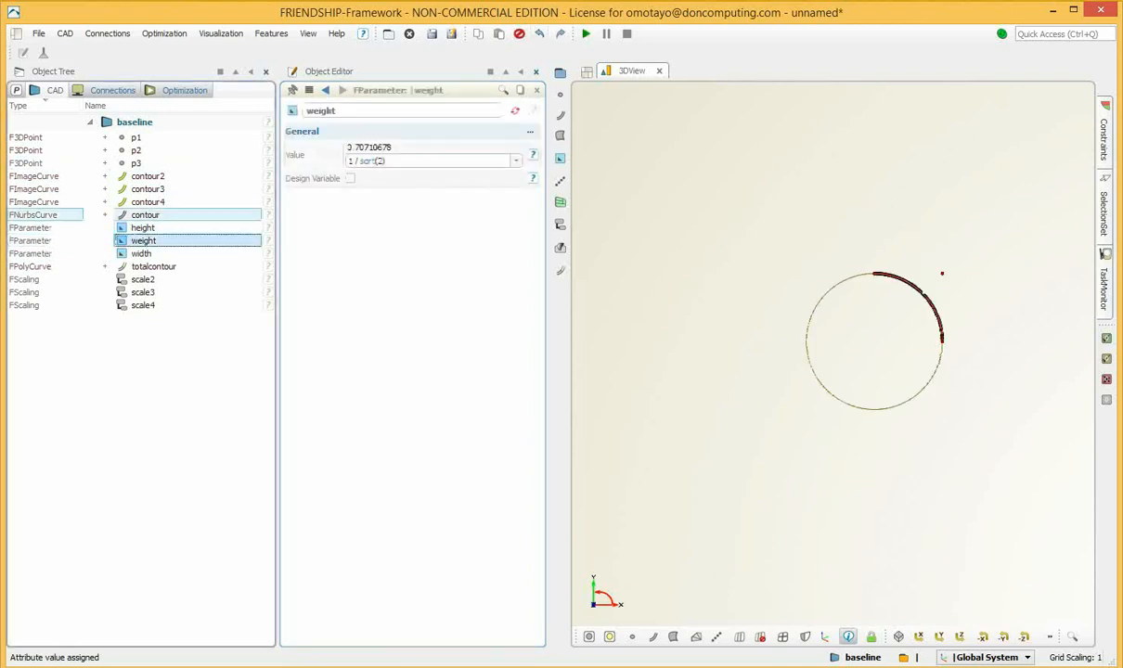
Test the contour with the width parameter set to 12, and undo the change
left_click(141, 254)
left_click(358, 150)
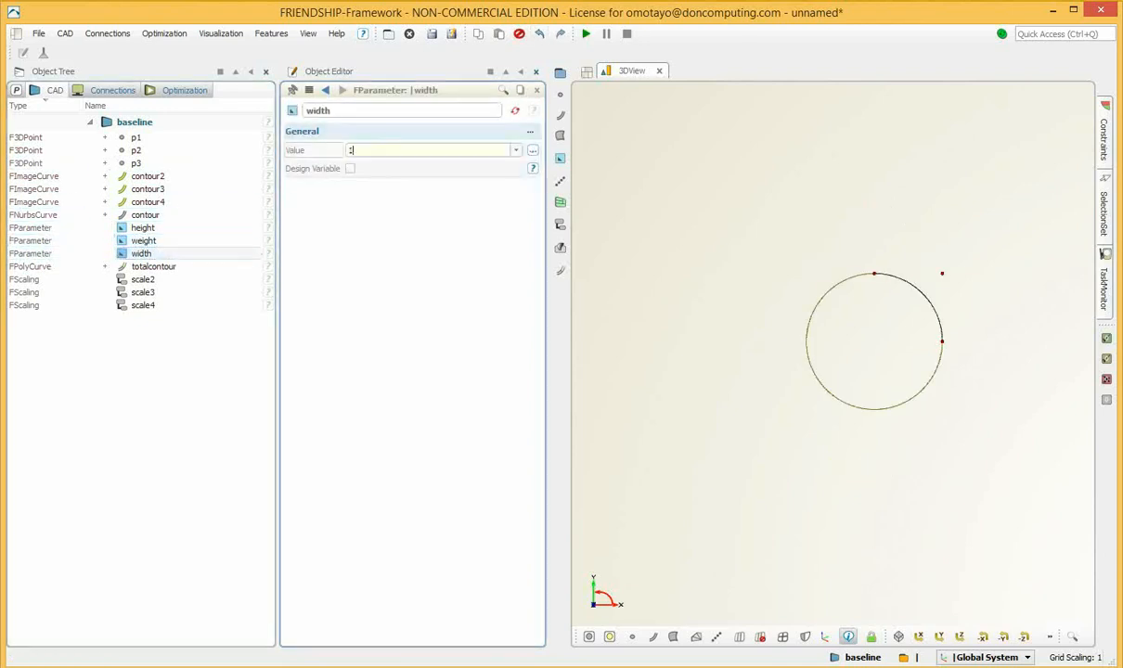
type("2")
key("Return")
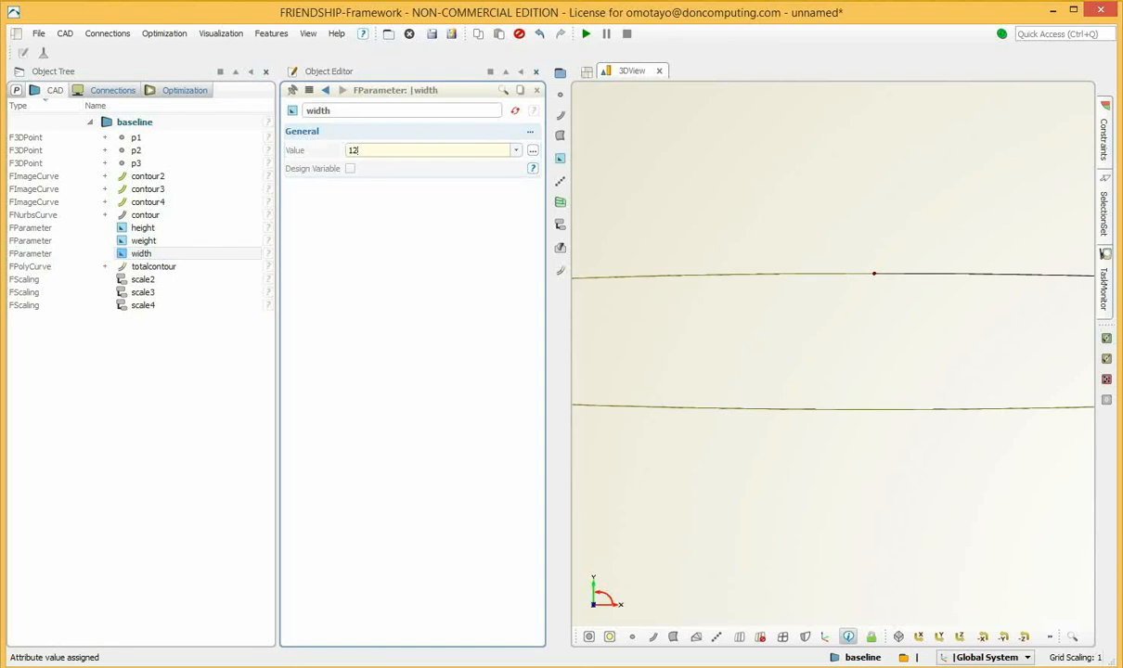
scroll(671, 364, "up", 2)
scroll(673, 353, "down", 8)
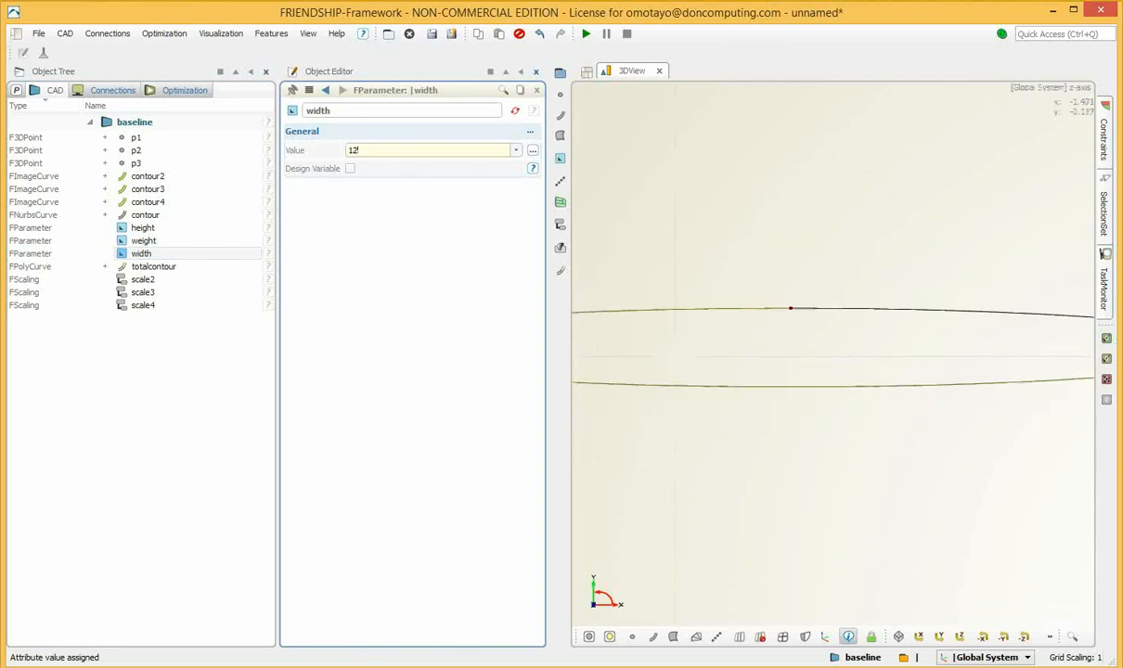
scroll(673, 350, "down", 2)
middle_click_drag(673, 349, 768, 344)
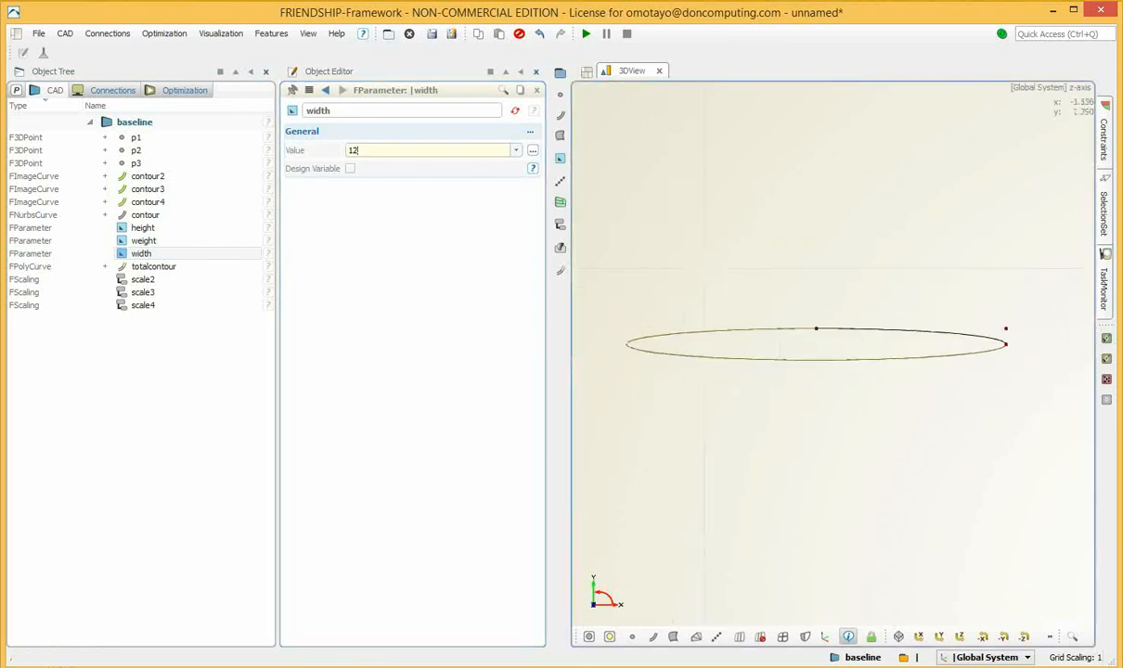
key("ctrl+z")
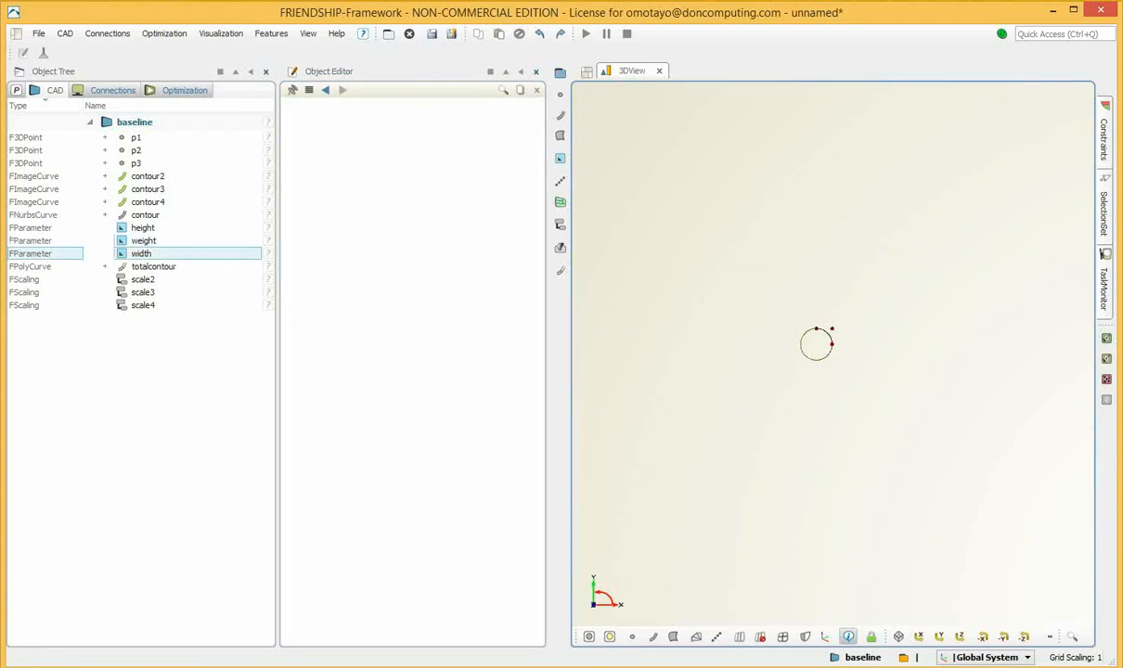
Replace the expression of the weight parameter with the value 2
scroll(756, 328, "down", 2)
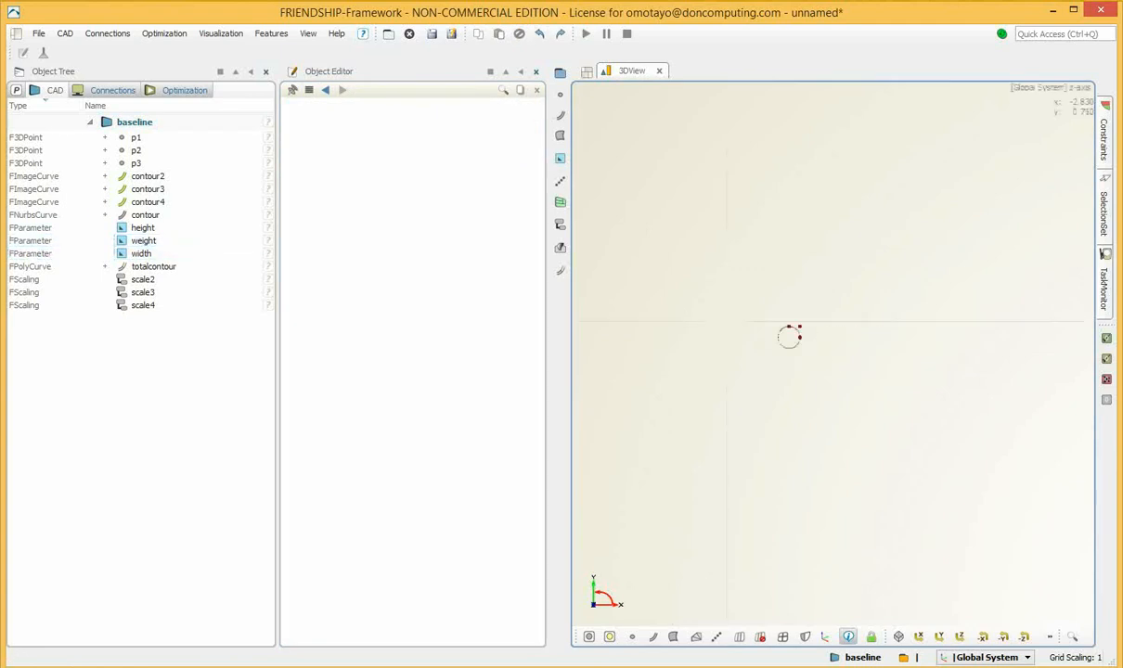
scroll(756, 329, "up", 4)
middle_click_drag(835, 418, 772, 412)
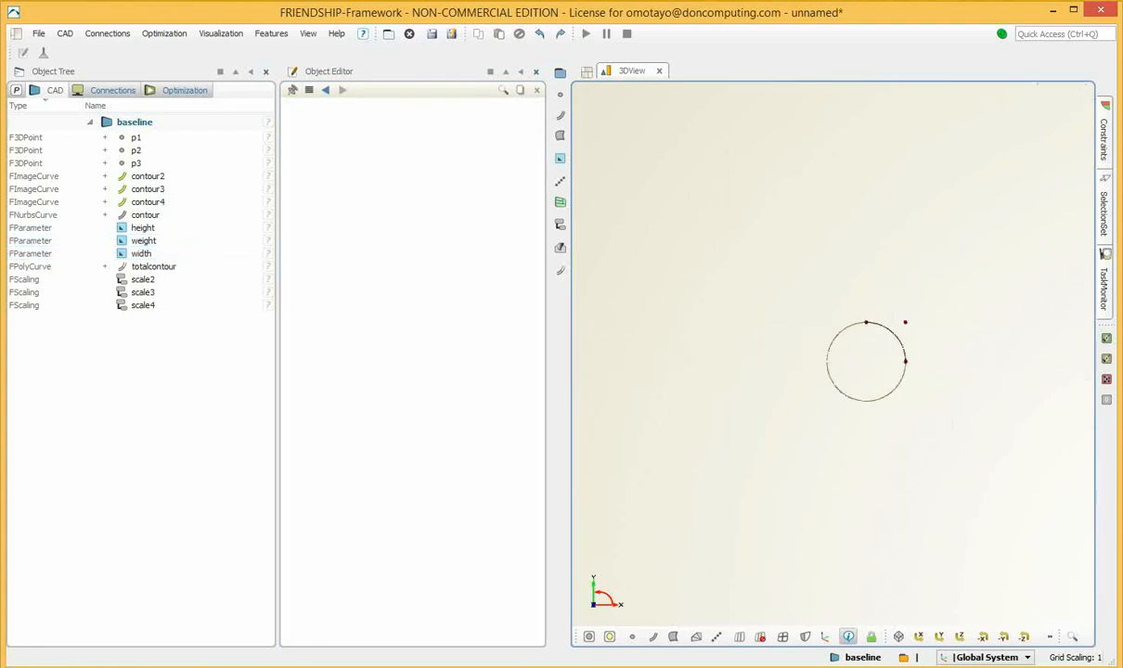
left_click(144, 240)
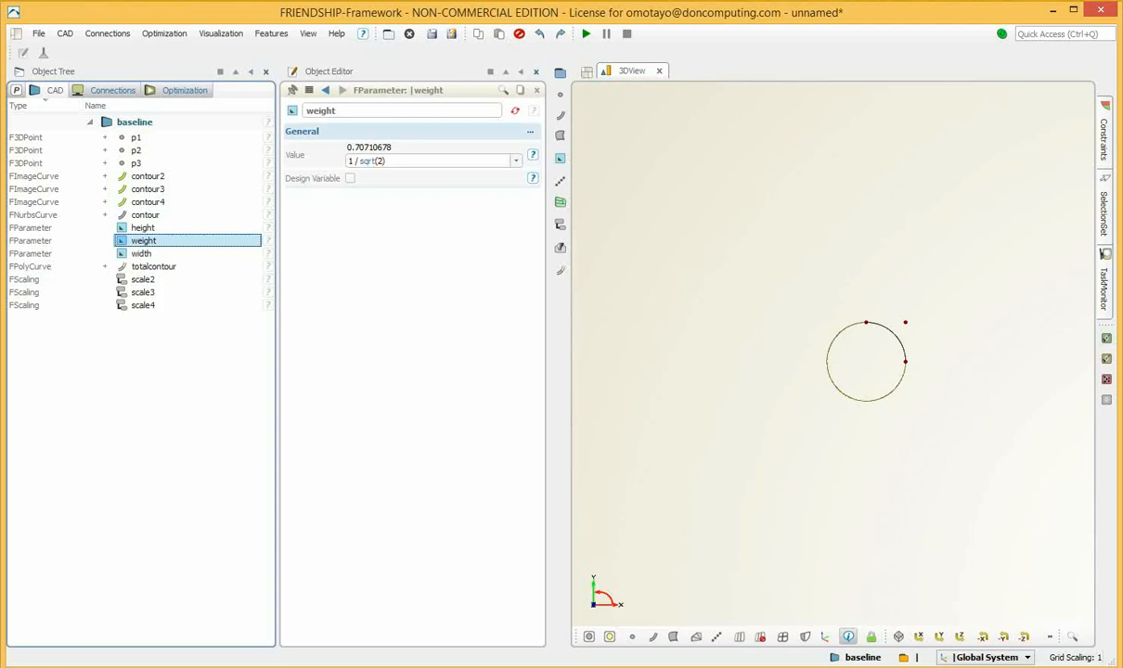
left_click_drag(388, 160, 345, 160)
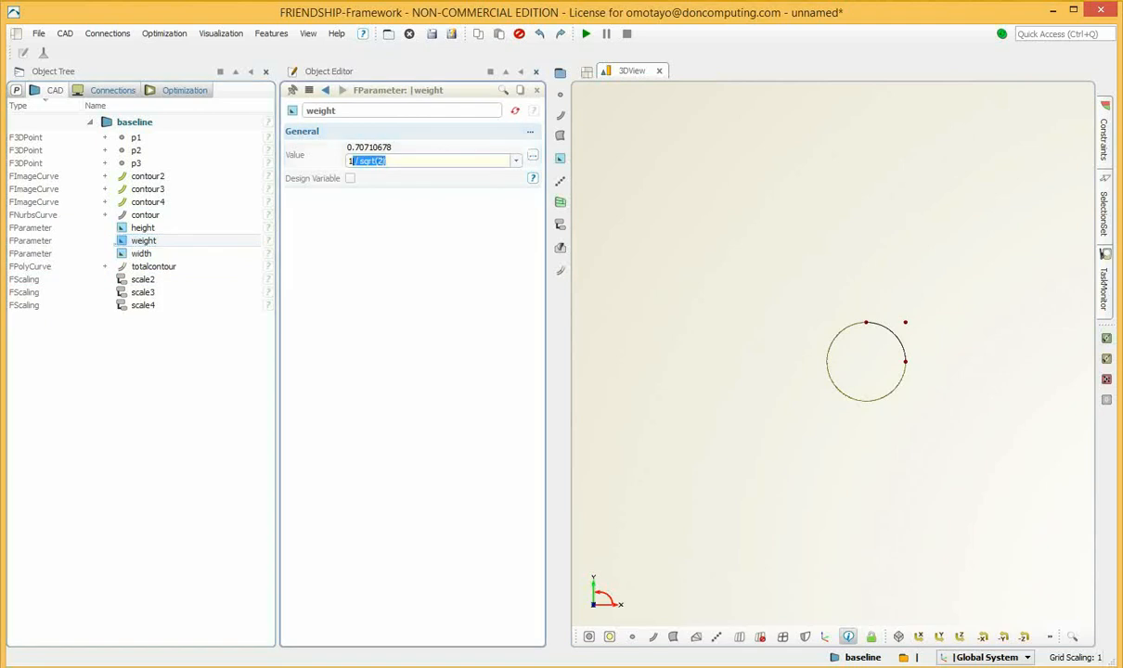
type("2")
key("Return")
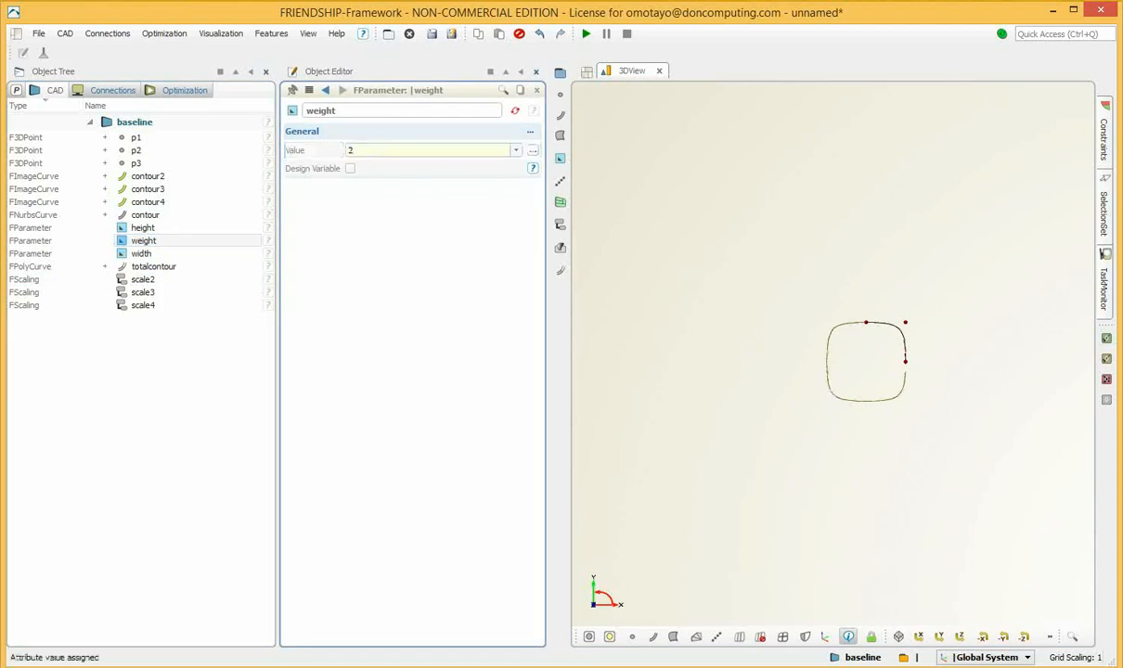